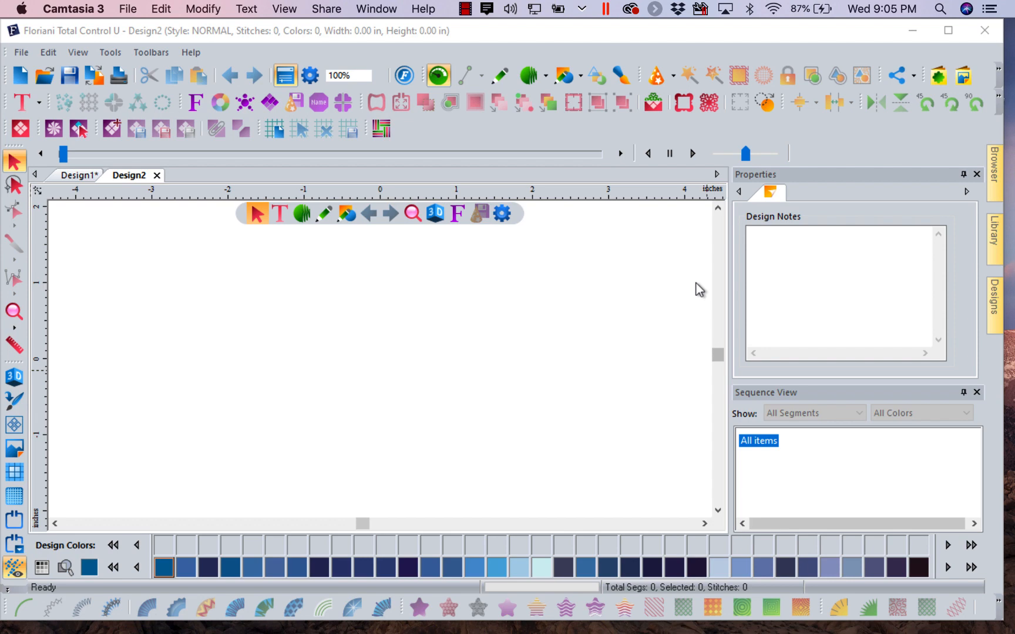
pyautogui.moveTo(658, 41)
pyautogui.mouseDown()
pyautogui.moveTo(698, 39)
pyautogui.moveTo(667, 40)
pyautogui.mouseUp()
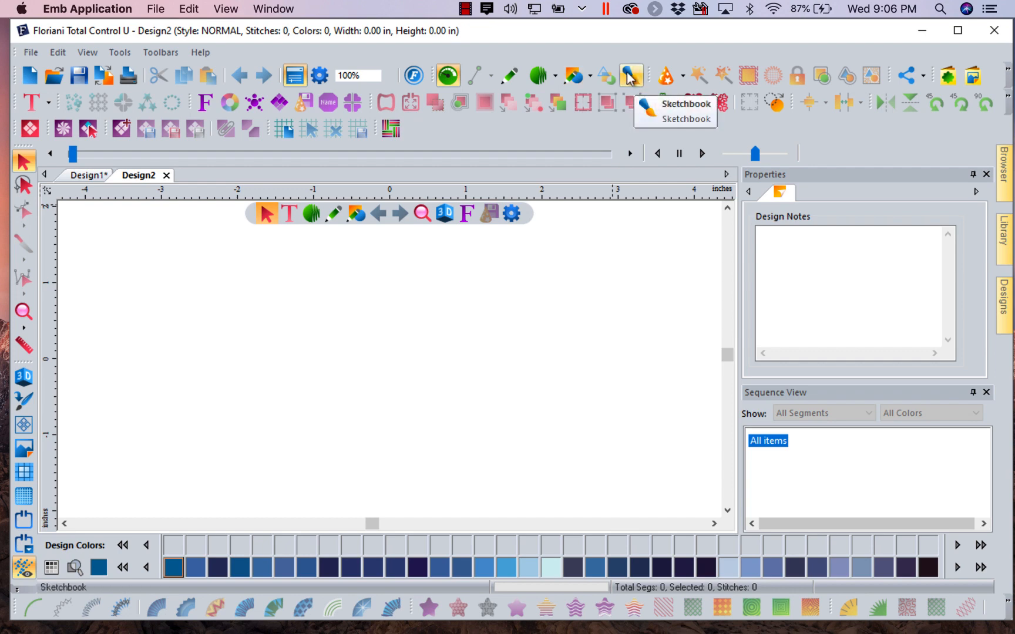
pyautogui.click(592, 80)
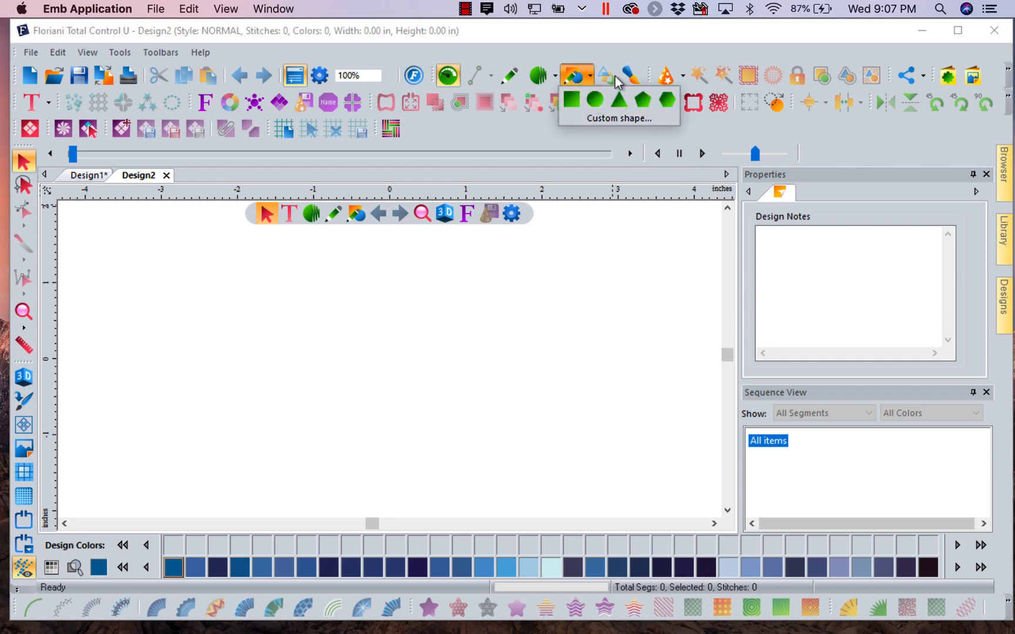
pyautogui.click(591, 76)
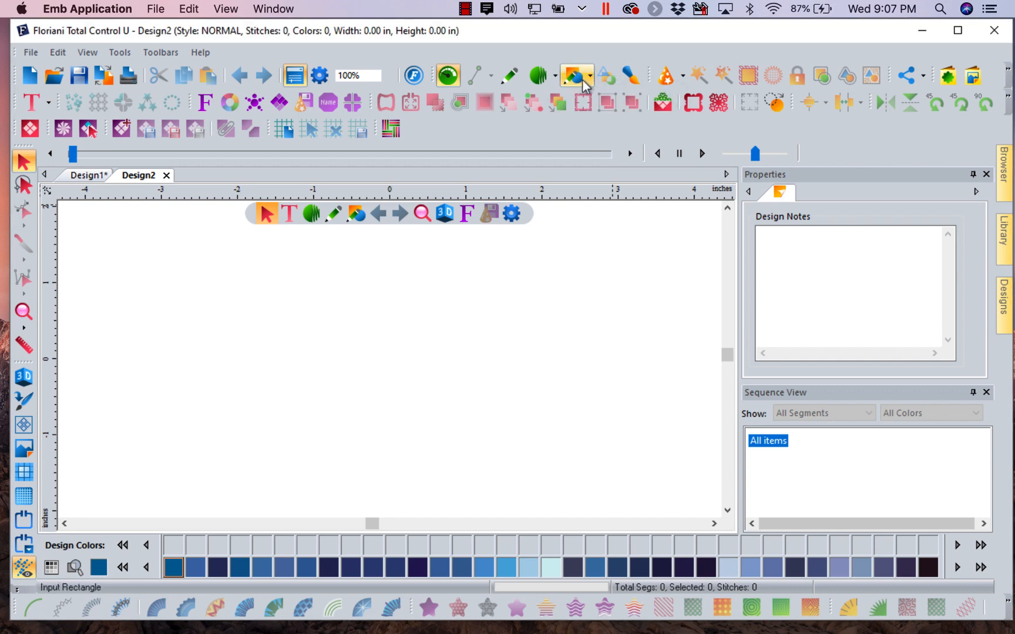
pyautogui.click(592, 76)
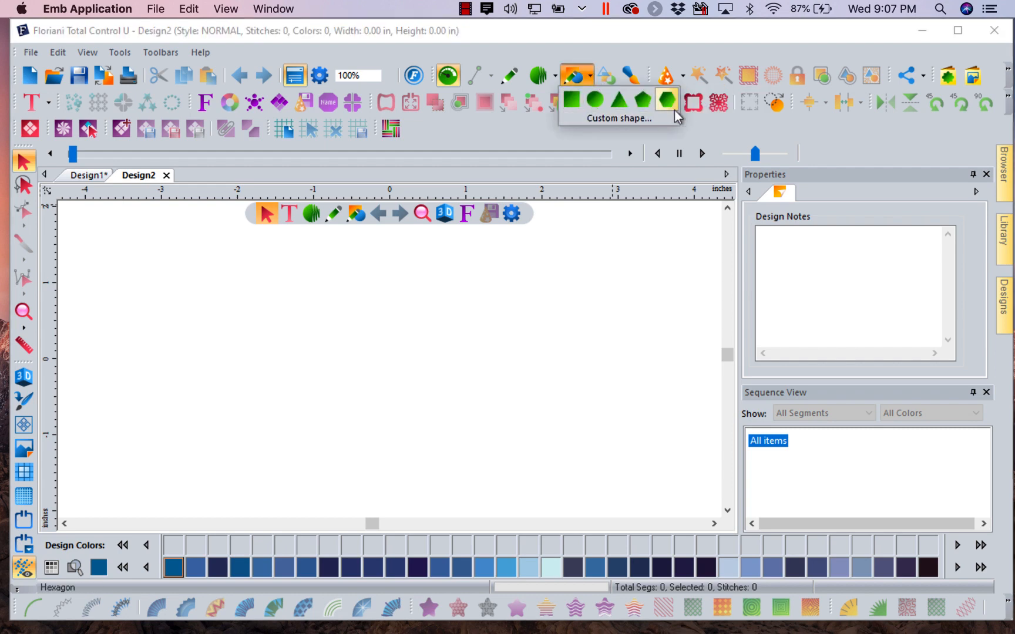
pyautogui.click(625, 118)
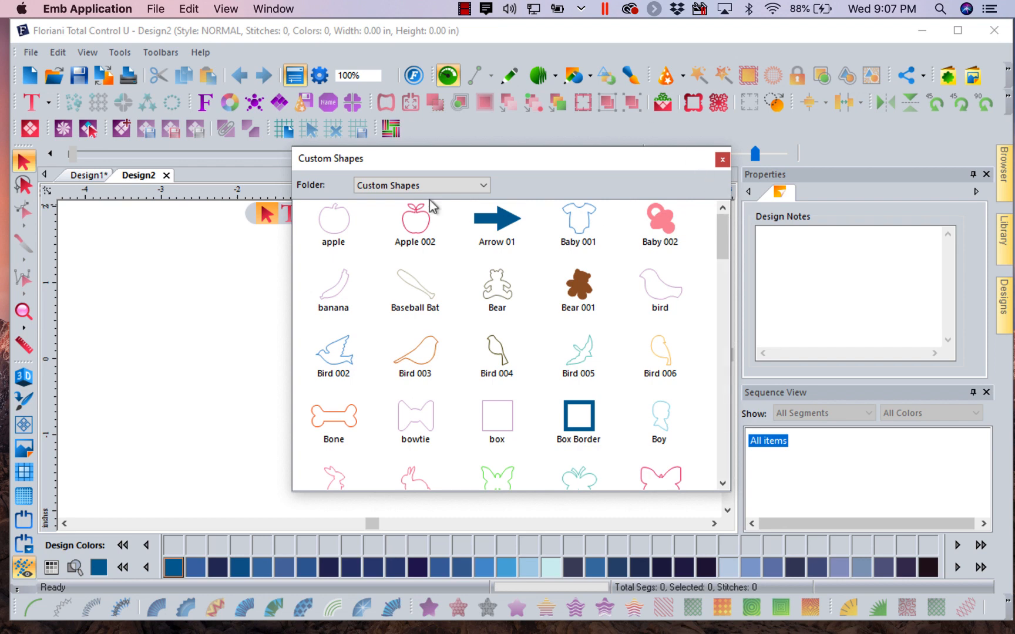
pyautogui.click(723, 159)
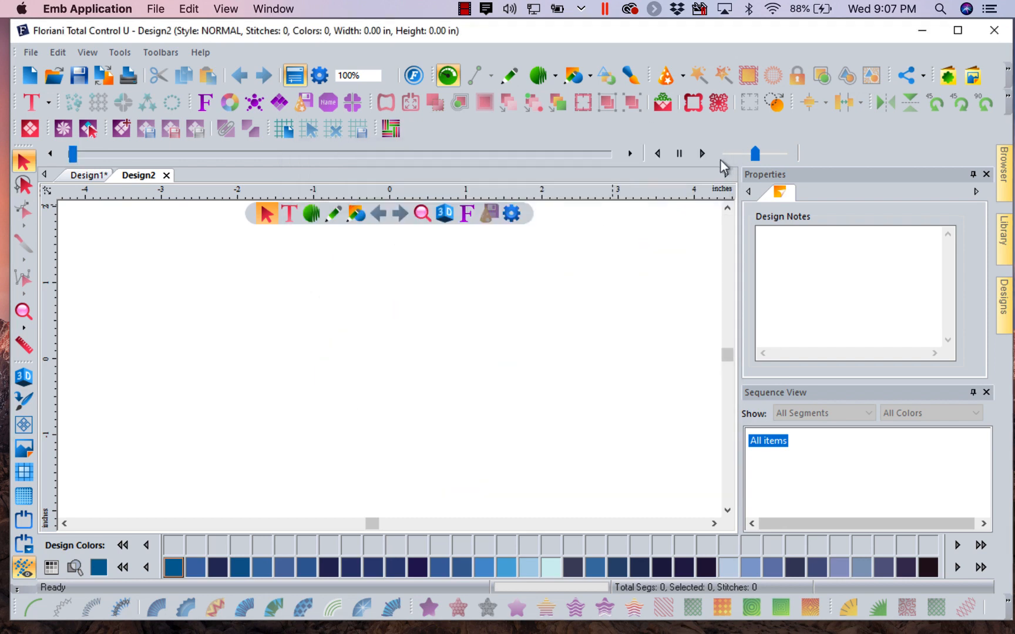
# Step: Draw a rectangle artwork shape about 2.28 x 1.93 in just below and right of the design centre
pyautogui.click(590, 77)
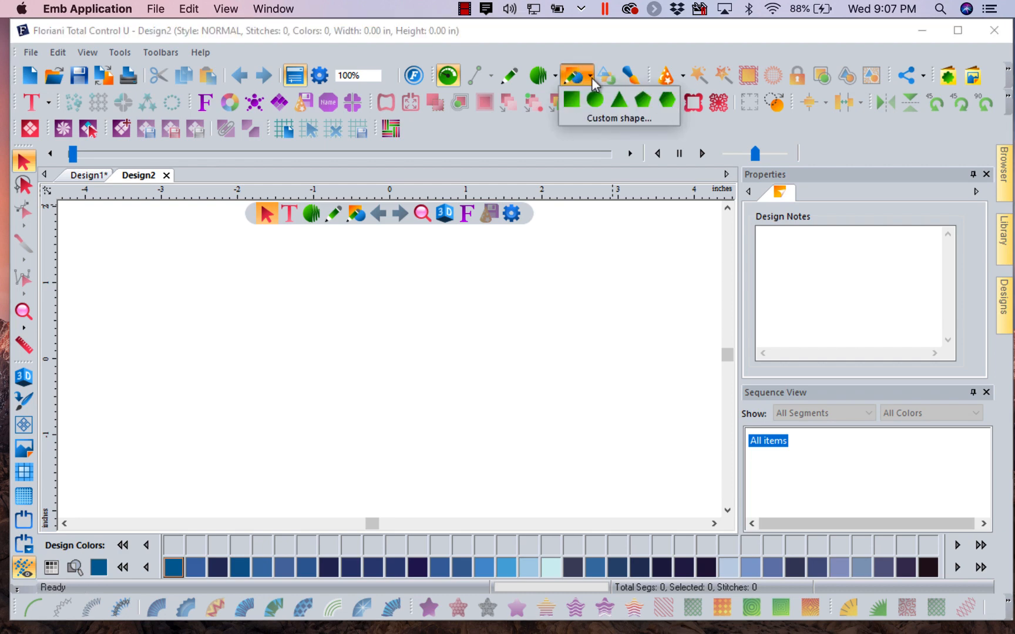
pyautogui.click(572, 99)
pyautogui.moveTo(385, 321); pyautogui.dragTo(560, 468)
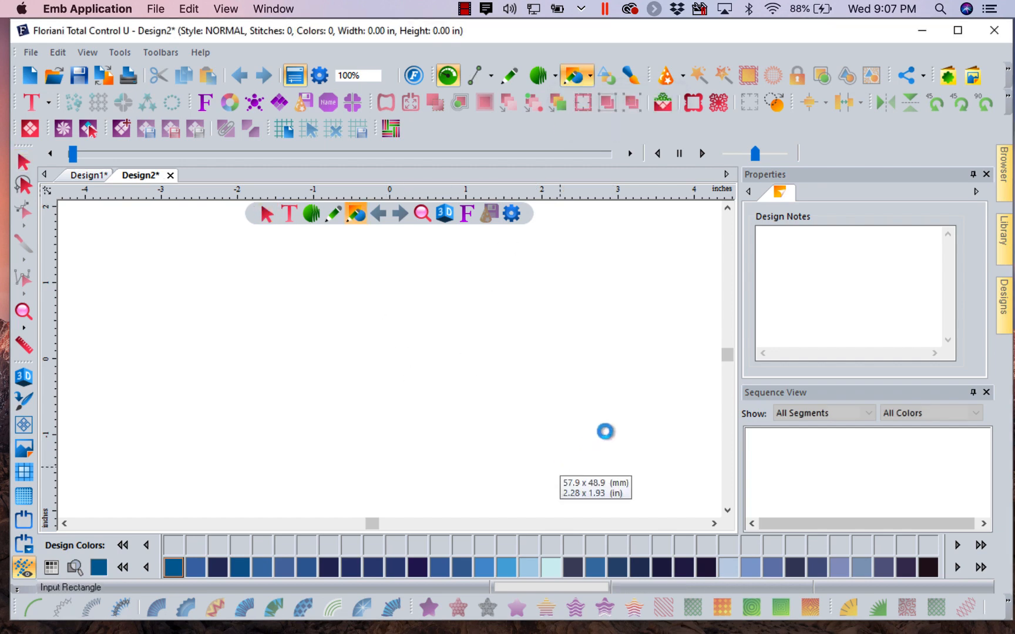
# Step: Draw an ellipse about 1.84 x 1.81 in overlapping the rectangle's upper-right corner
pyautogui.click(590, 76)
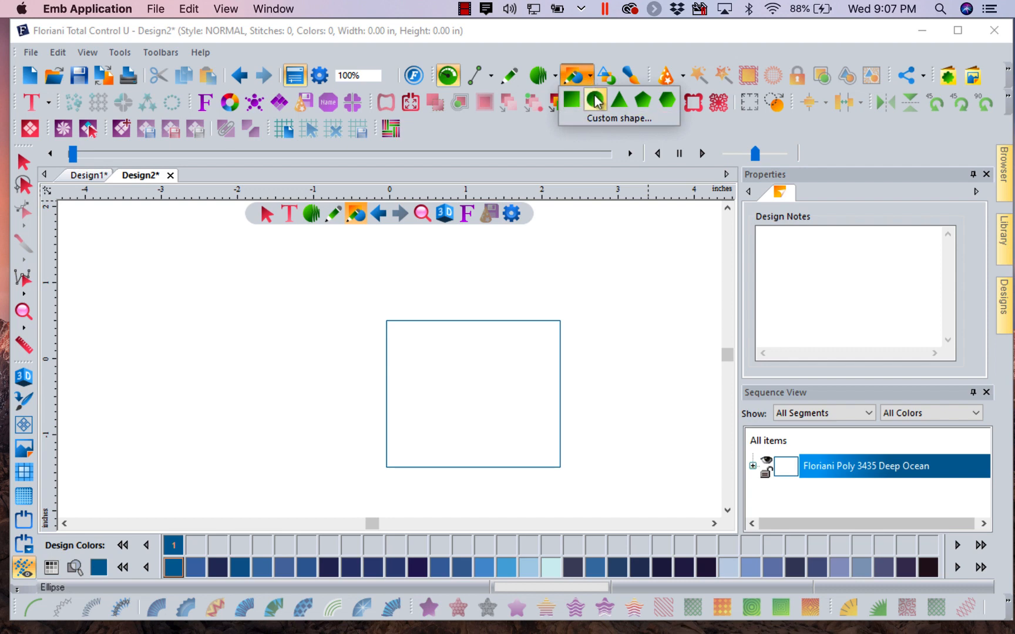
pyautogui.click(596, 101)
pyautogui.moveTo(512, 267); pyautogui.dragTo(652, 405)
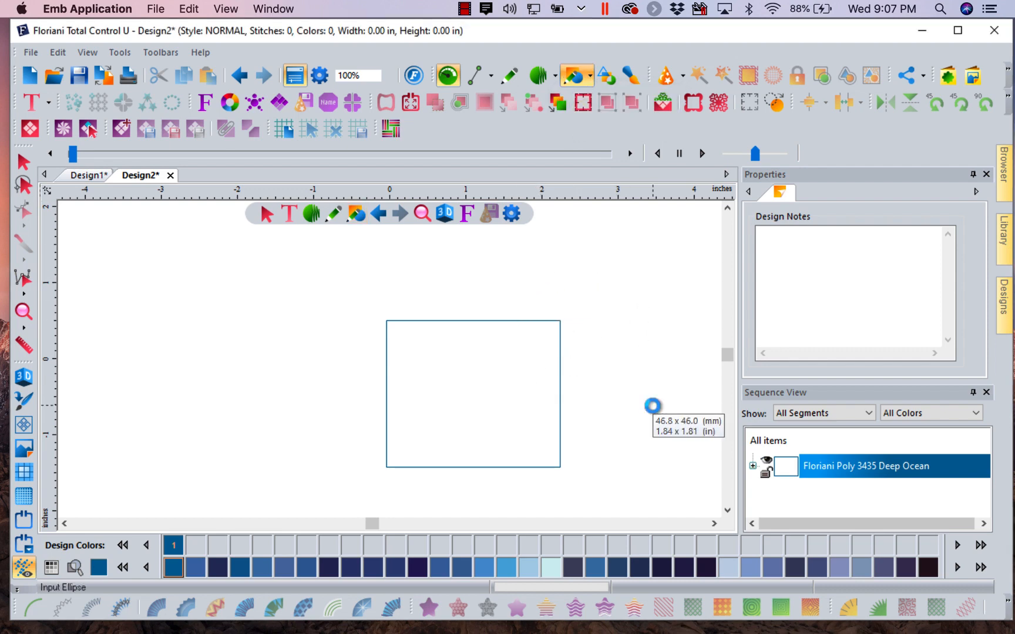
pyautogui.click(590, 79)
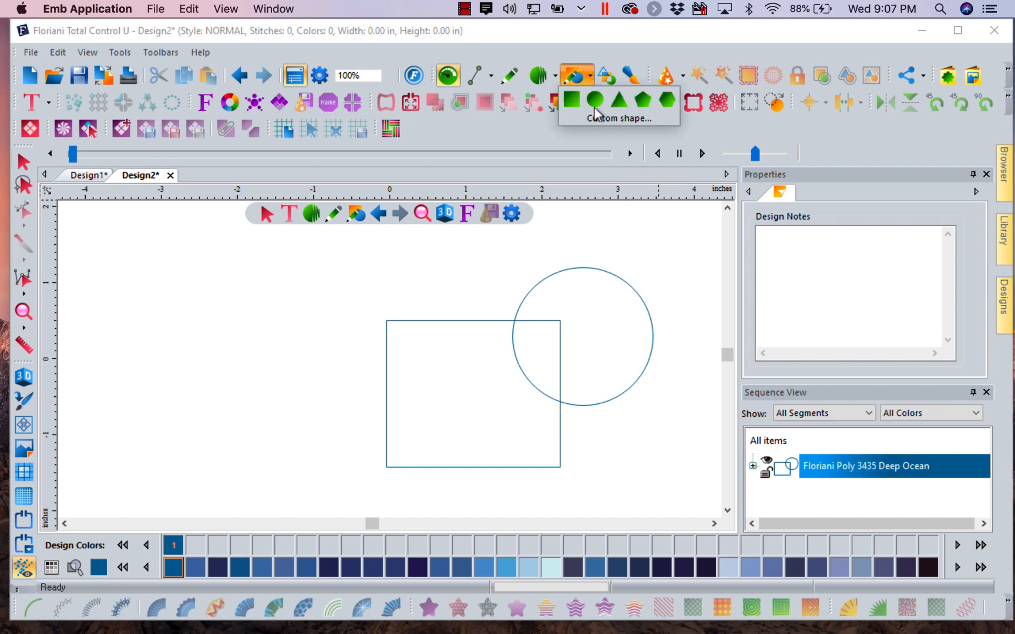
pyautogui.click(610, 118)
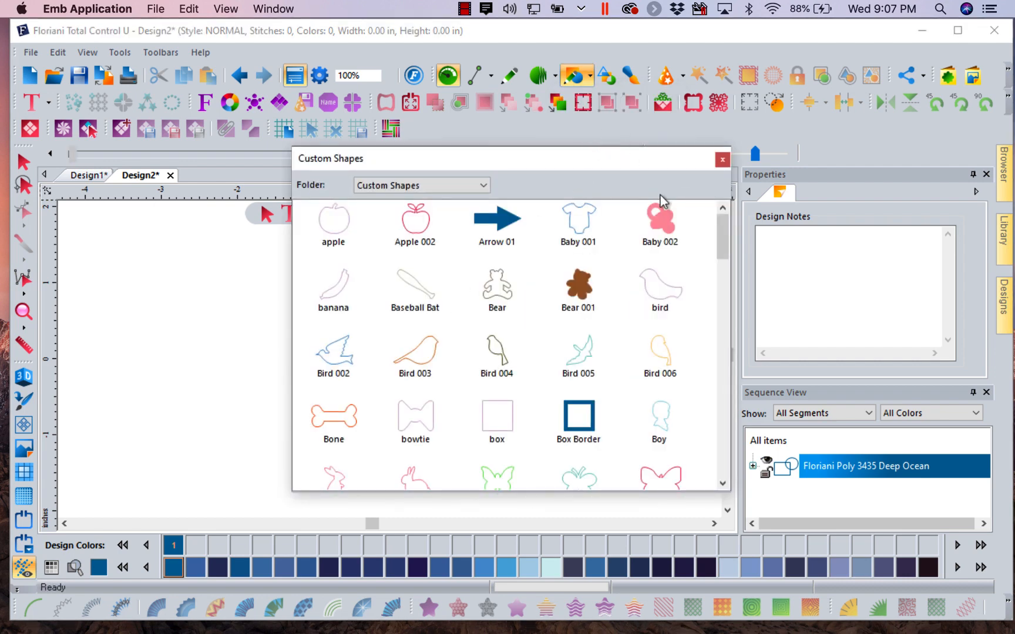
pyautogui.click(721, 161)
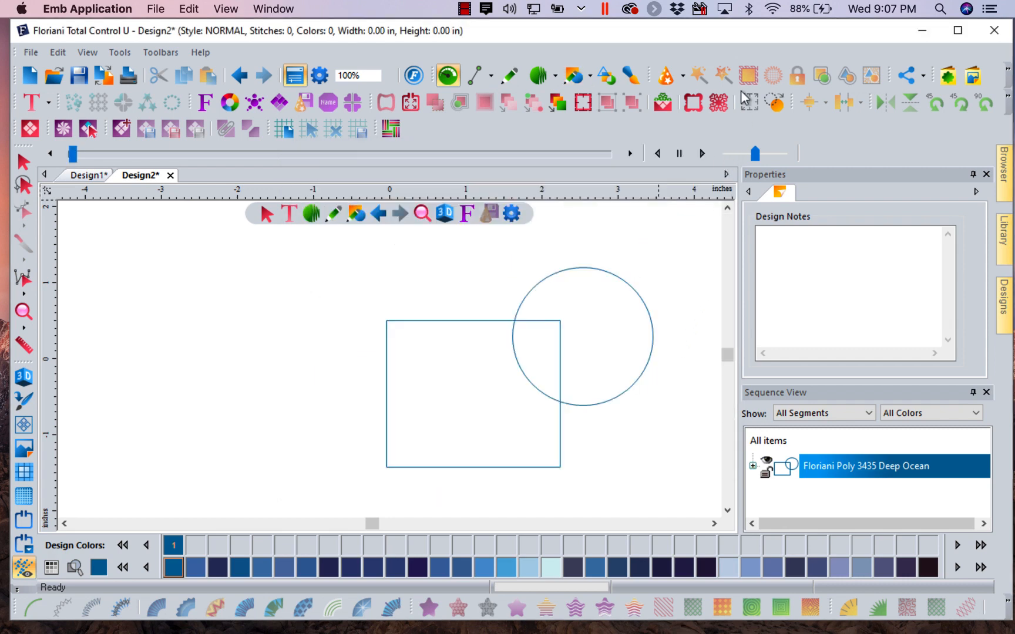
# Step: Open the custom shape library and look through the designs in its Easy Art folder
pyautogui.click(947, 75)
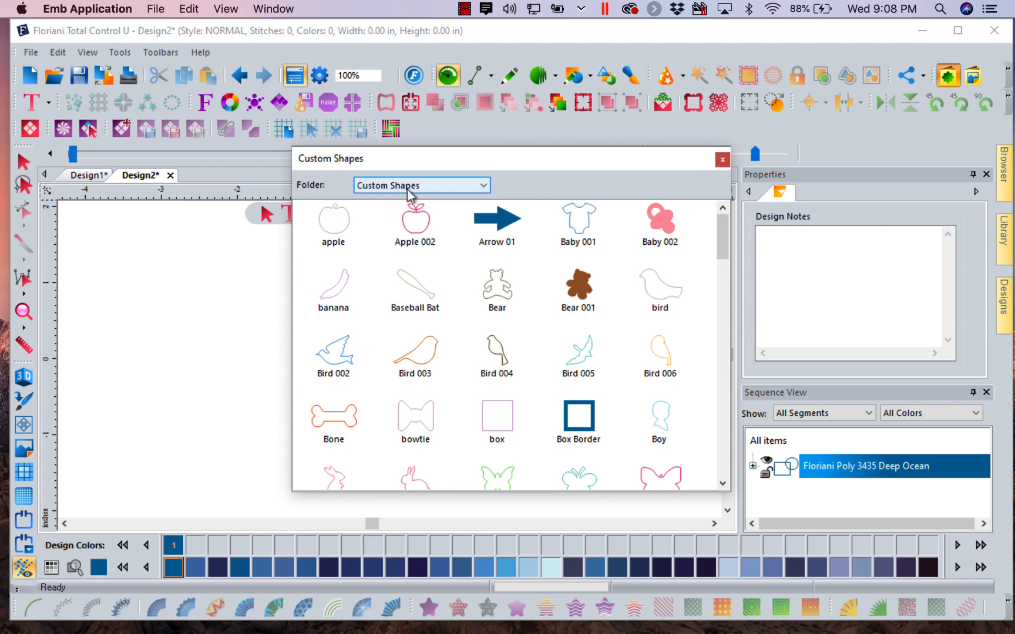
pyautogui.click(484, 187)
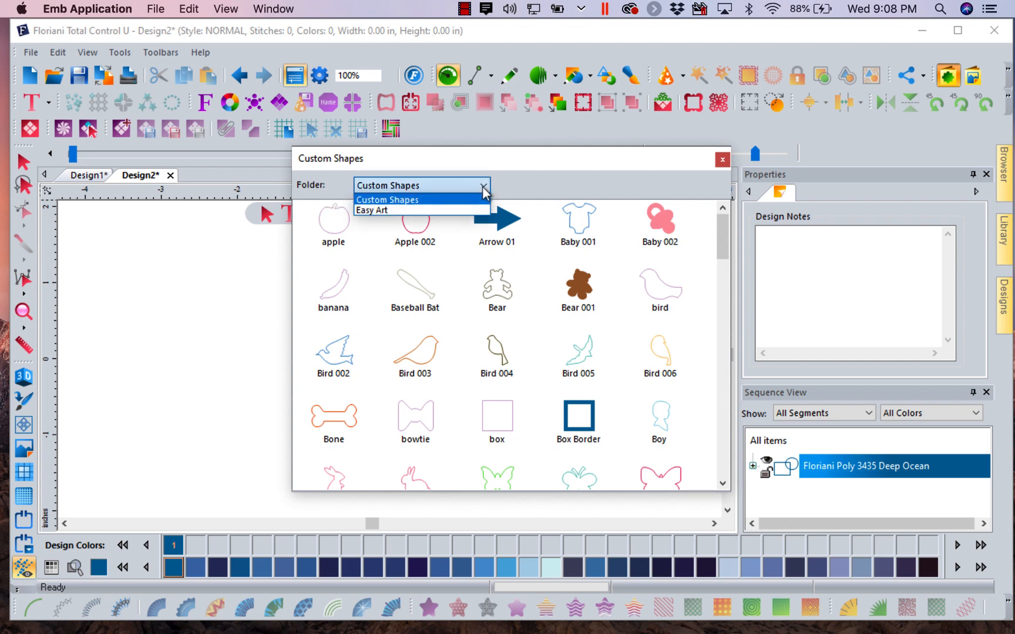
pyautogui.click(390, 210)
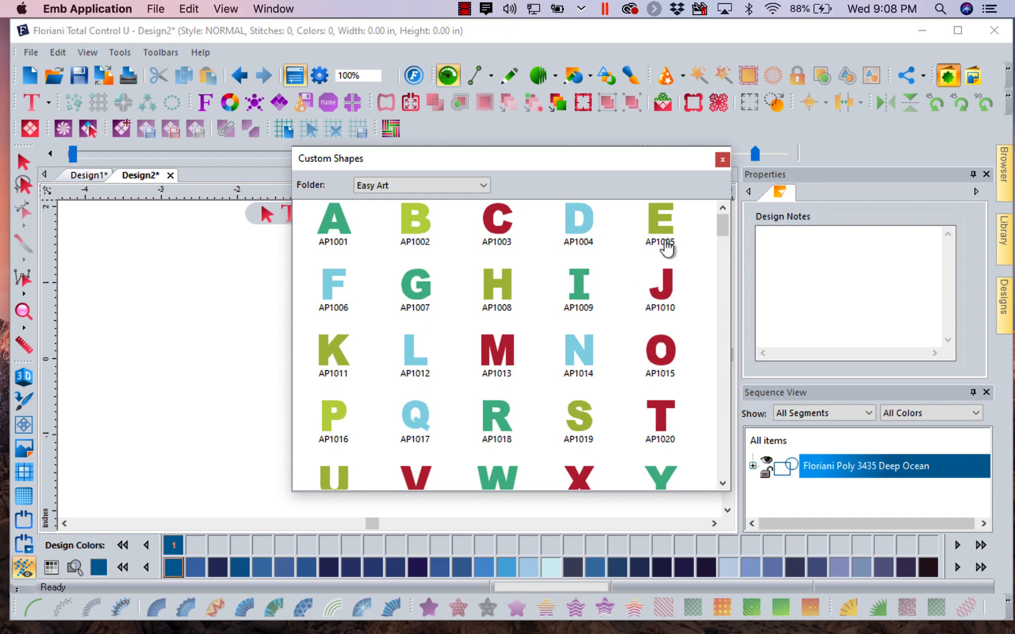
pyautogui.moveTo(726, 218); pyautogui.dragTo(736, 483)
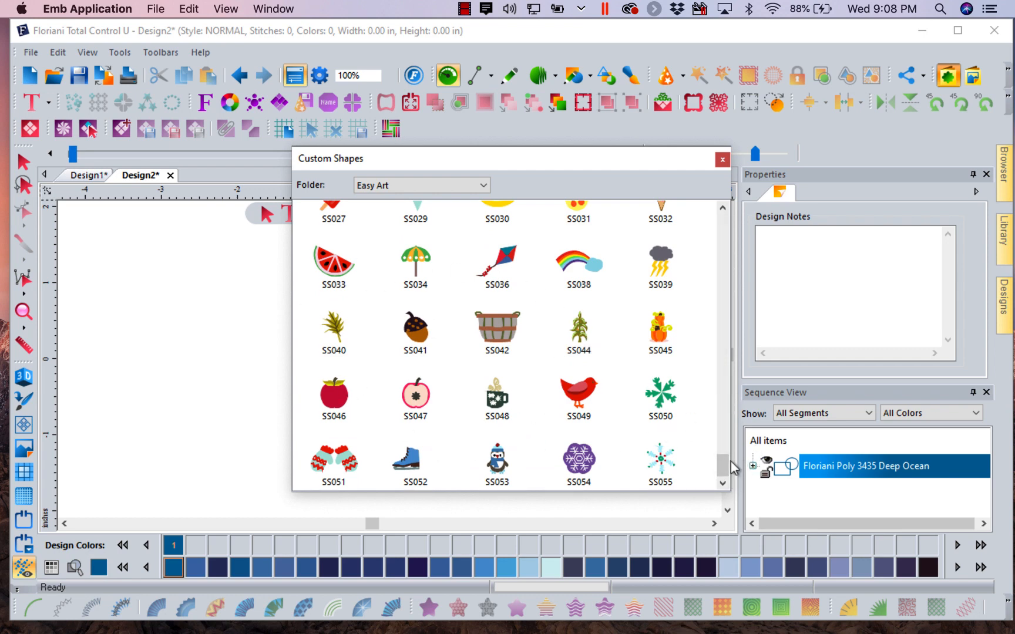
pyautogui.click(724, 209)
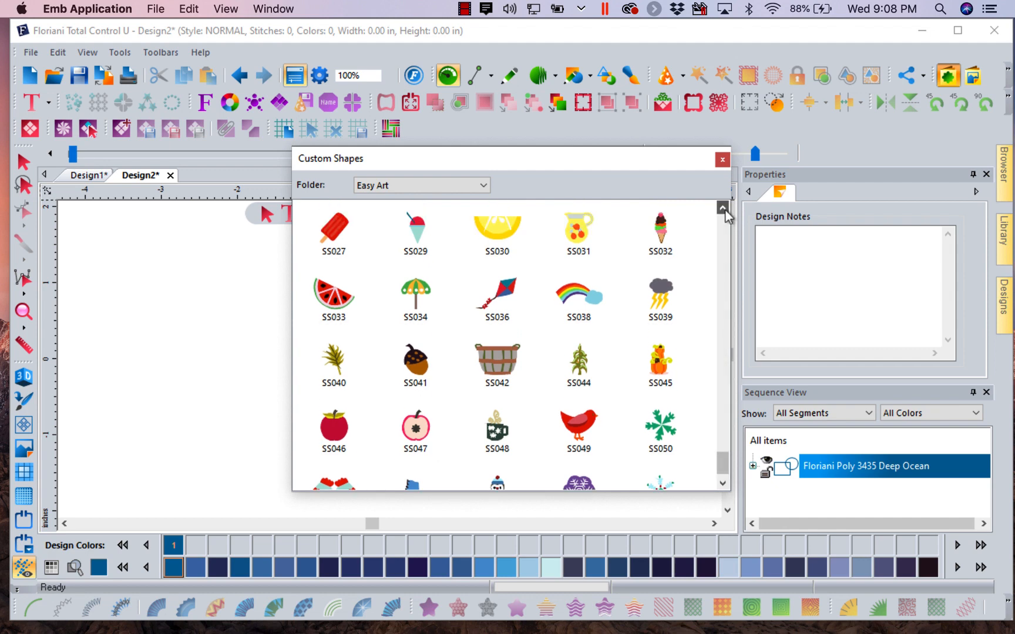
pyautogui.click(724, 209)
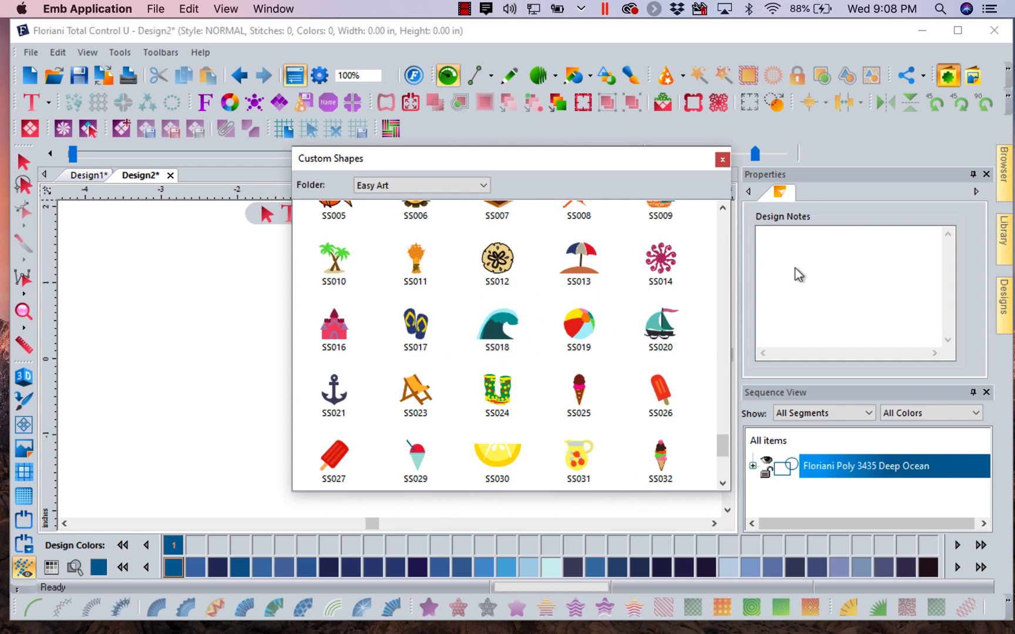
pyautogui.moveTo(723, 207); pyautogui.dragTo(723, 207)
# Step: Insert the Baby 001 shape from the Custom Shapes folder and move it left, clear of the rectangle and circle
pyautogui.click(483, 186)
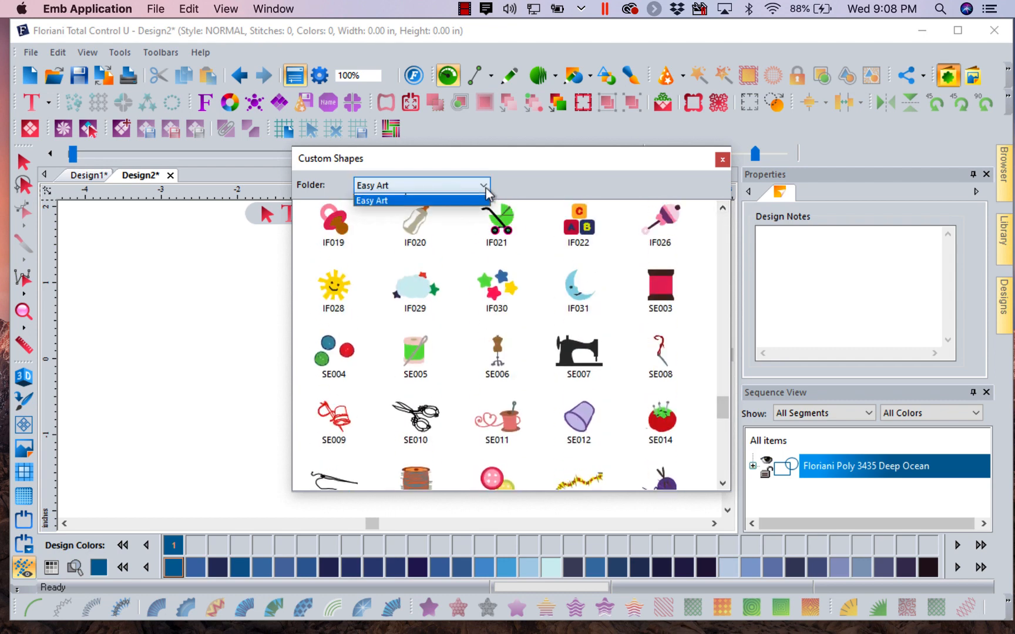
pyautogui.click(433, 202)
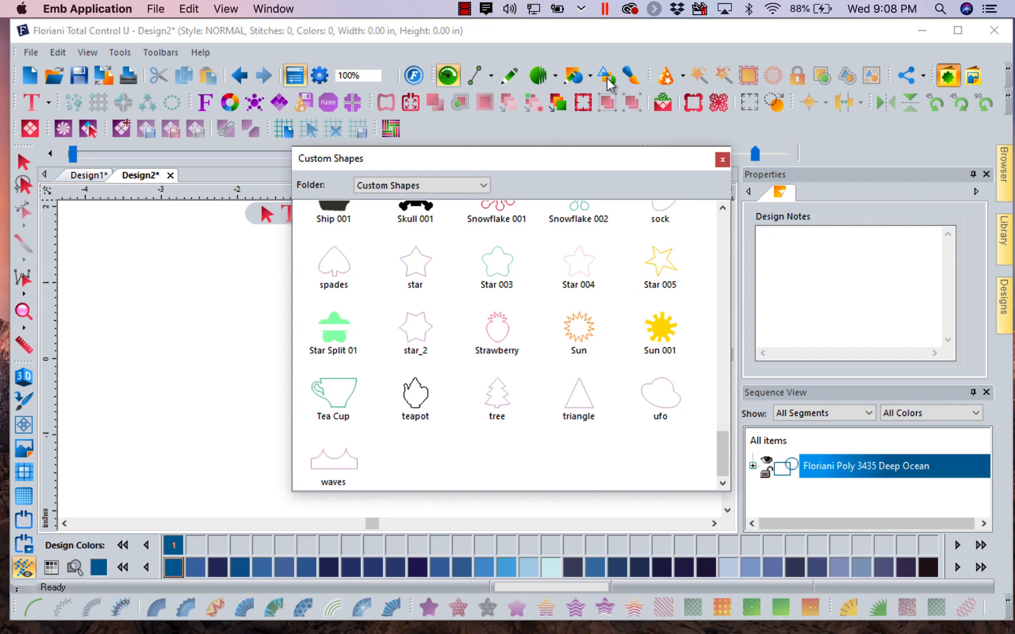
pyautogui.click(726, 214)
pyautogui.click(726, 213)
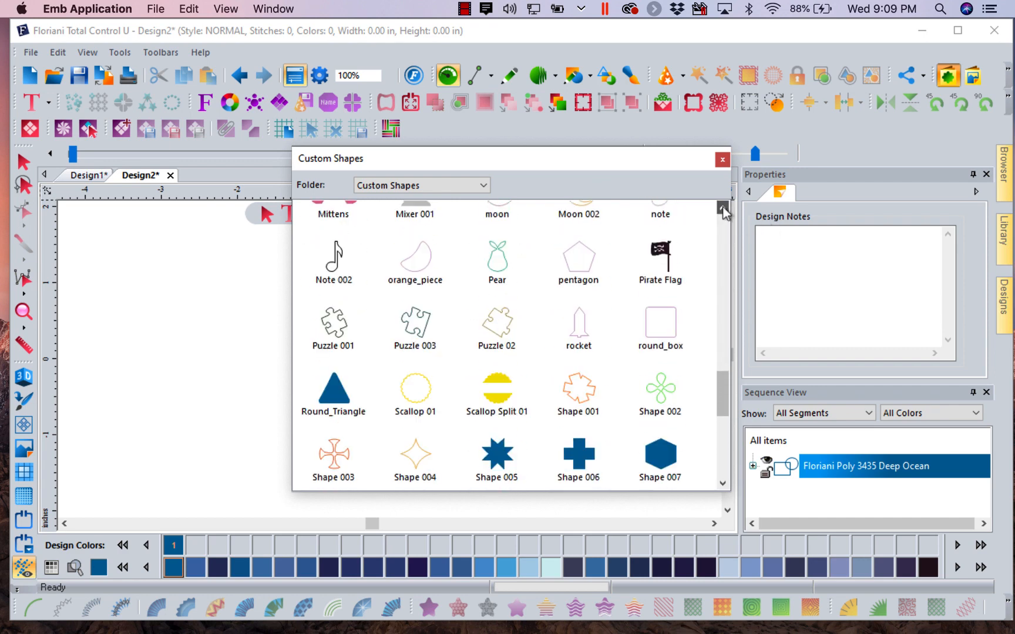
pyautogui.click(726, 213)
pyautogui.click(726, 213)
pyautogui.click(726, 213)
pyautogui.click(726, 213)
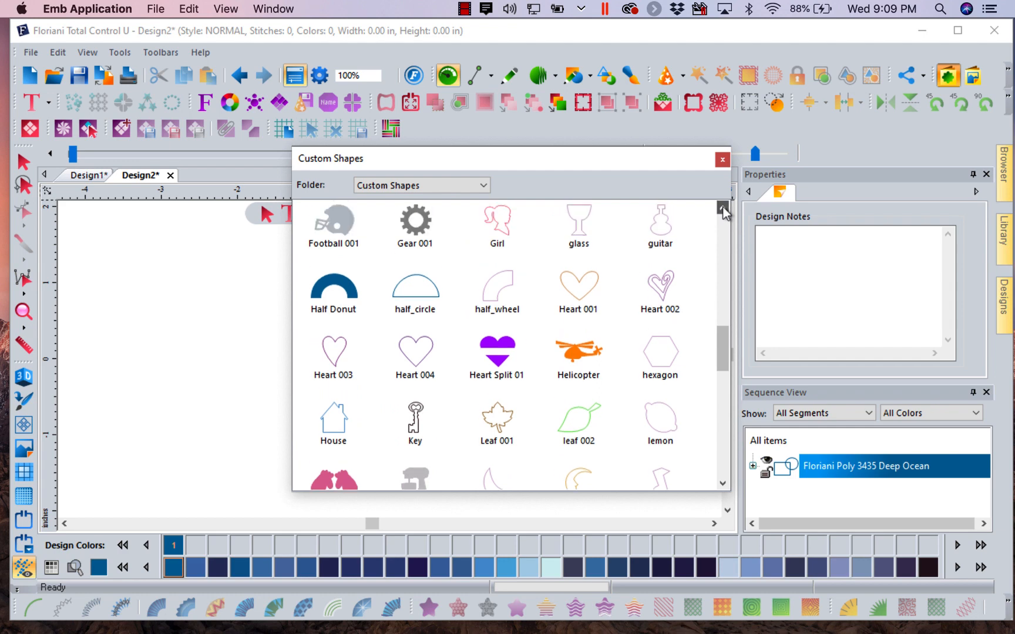
pyautogui.click(725, 210)
pyautogui.click(724, 210)
pyautogui.click(724, 210)
pyautogui.click(725, 210)
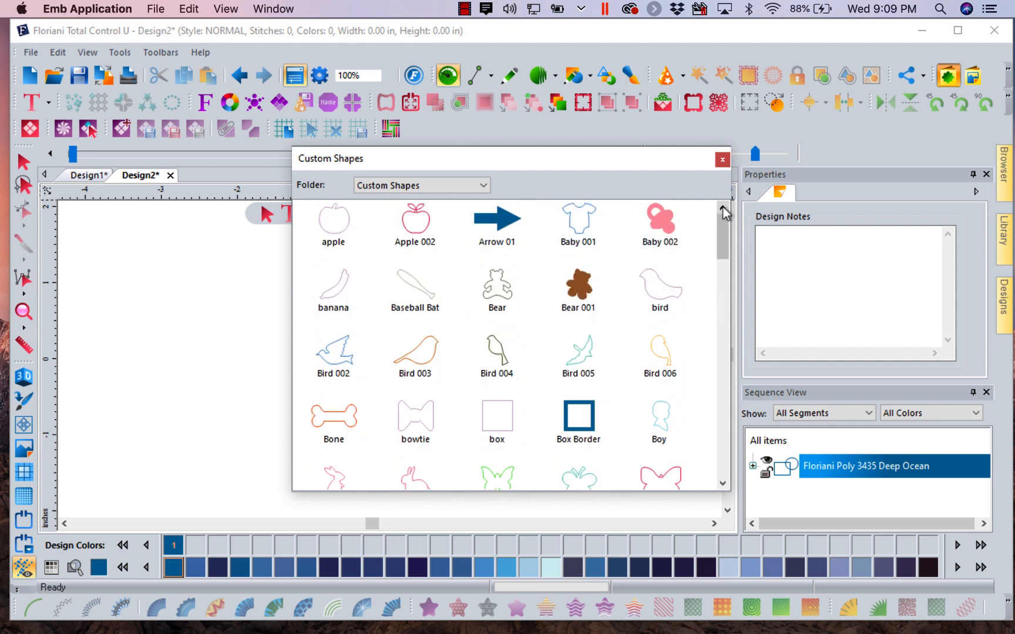
pyautogui.doubleClick(580, 222)
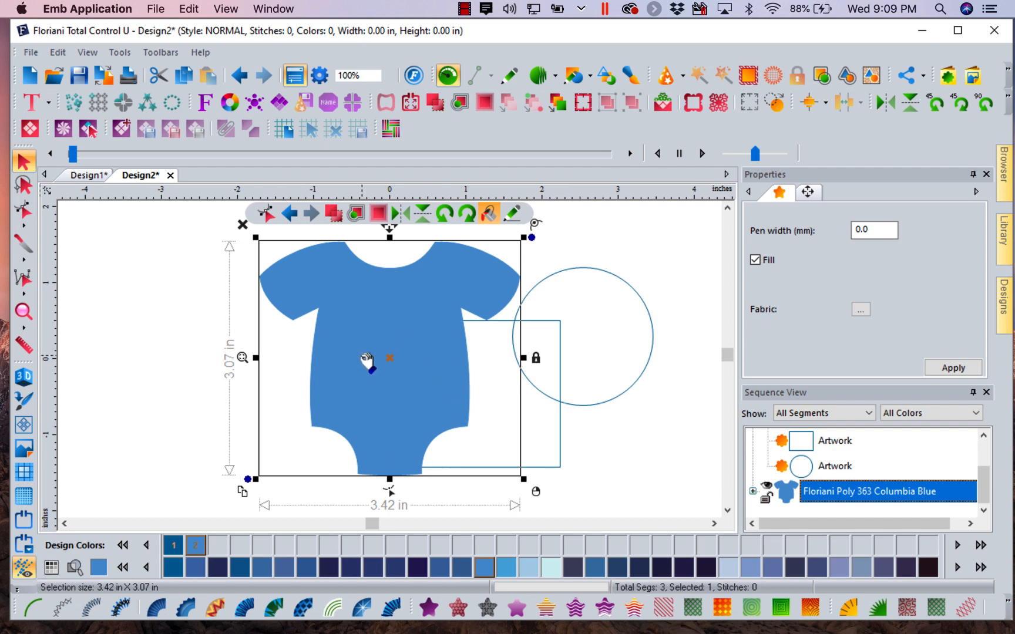
pyautogui.moveTo(387, 365); pyautogui.dragTo(249, 355)
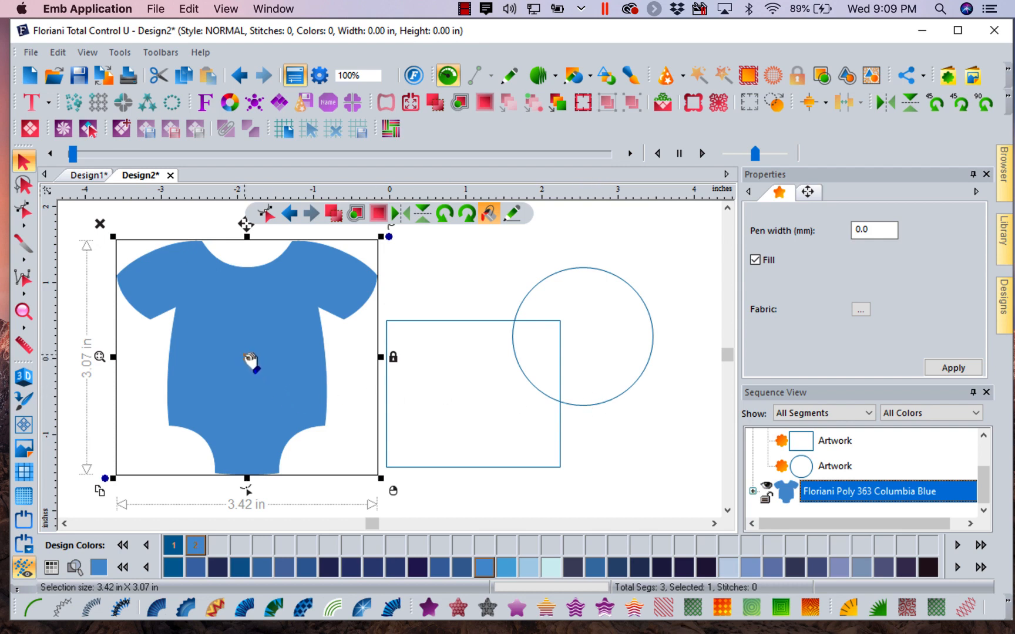
pyautogui.click(756, 261)
pyautogui.click(953, 369)
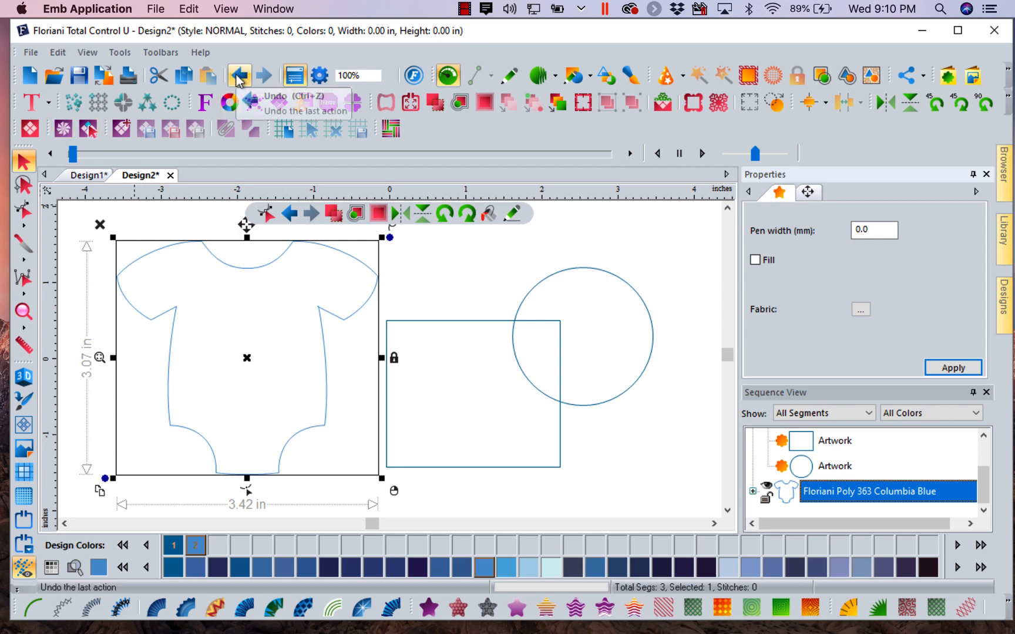
pyautogui.click(233, 71)
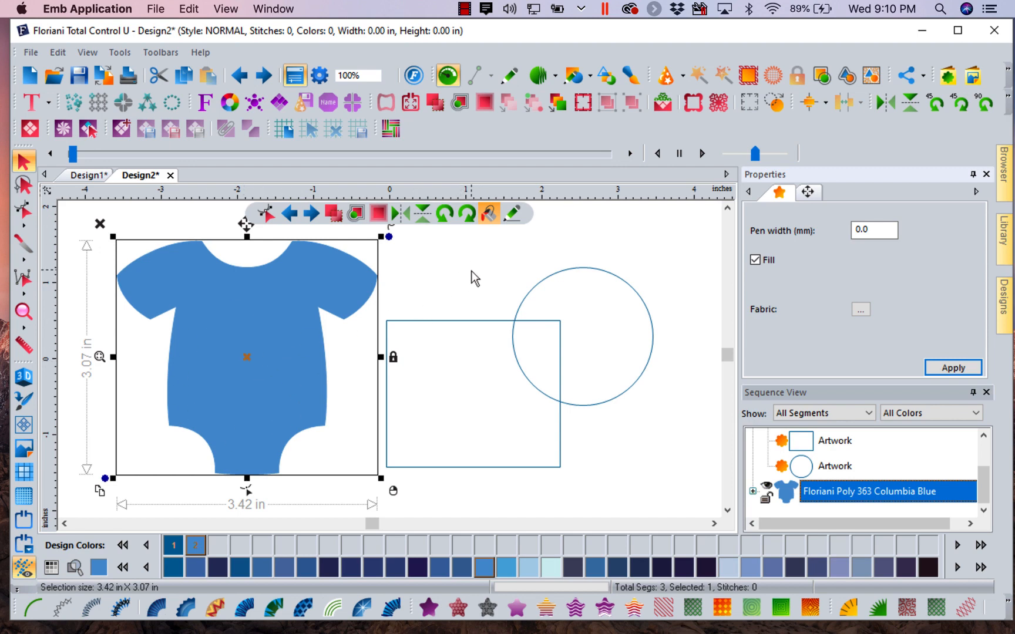
# Step: Toggle the baby bodysuit shape's fill and leave it switched off so only the outline remains
pyautogui.click(490, 215)
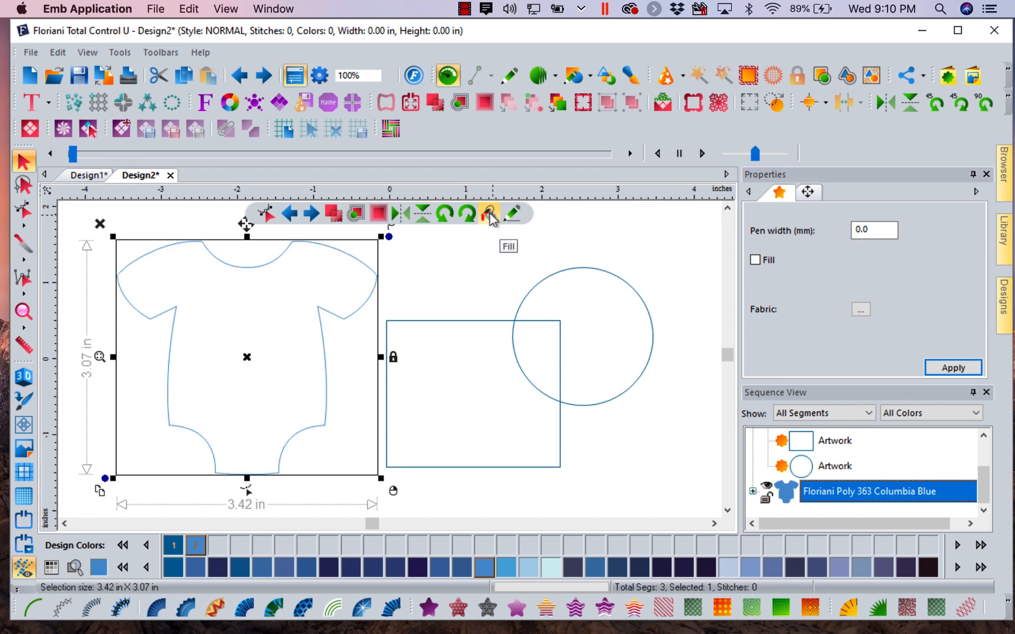
pyautogui.click(491, 216)
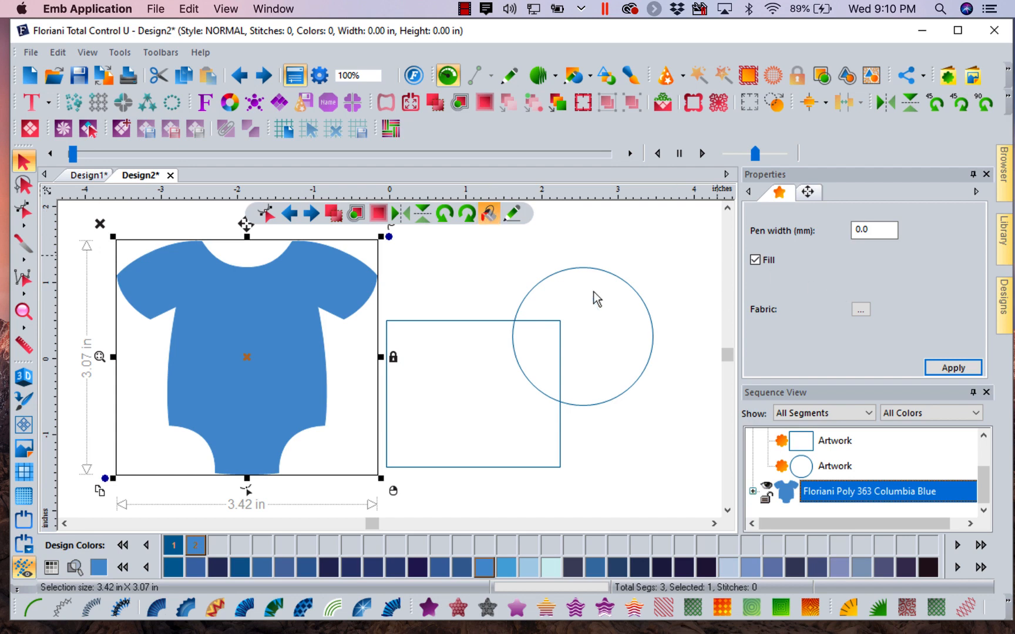
pyautogui.click(488, 216)
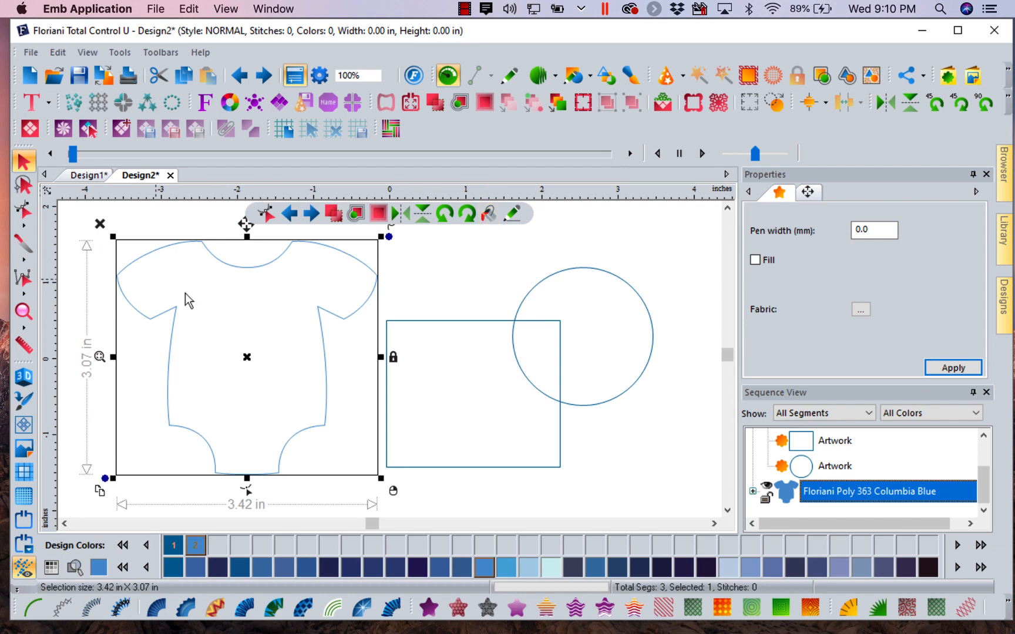
# Step: Delete the rectangle from the design
pyautogui.click(476, 328)
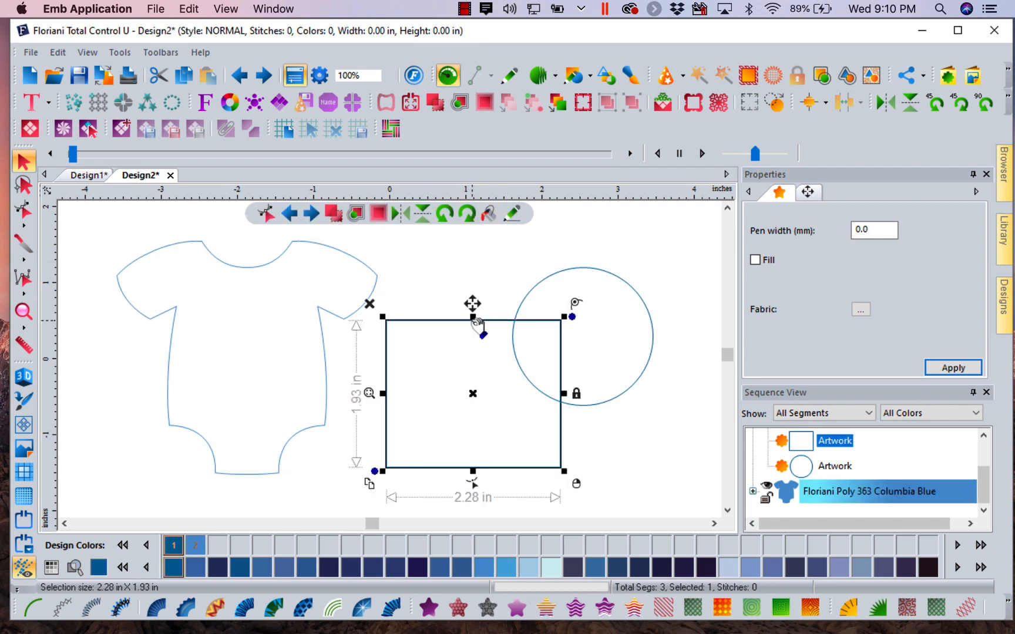
pyautogui.press('Delete')
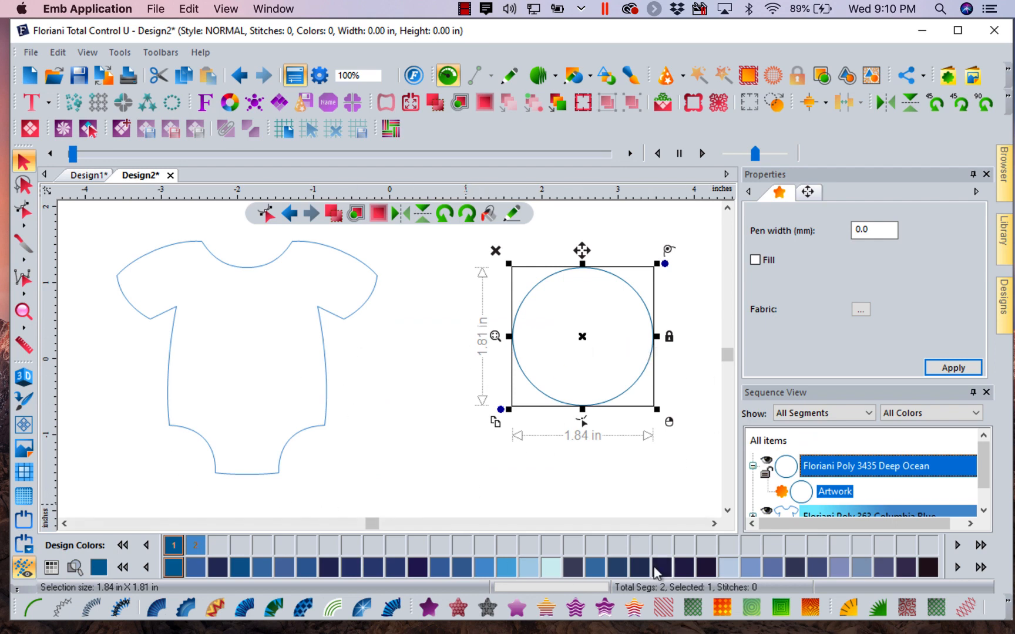
# Step: Recolor the circle with the thread color Floriani Poly 228 Cape Green
pyautogui.click(123, 567)
pyautogui.click(124, 568)
pyautogui.click(124, 568)
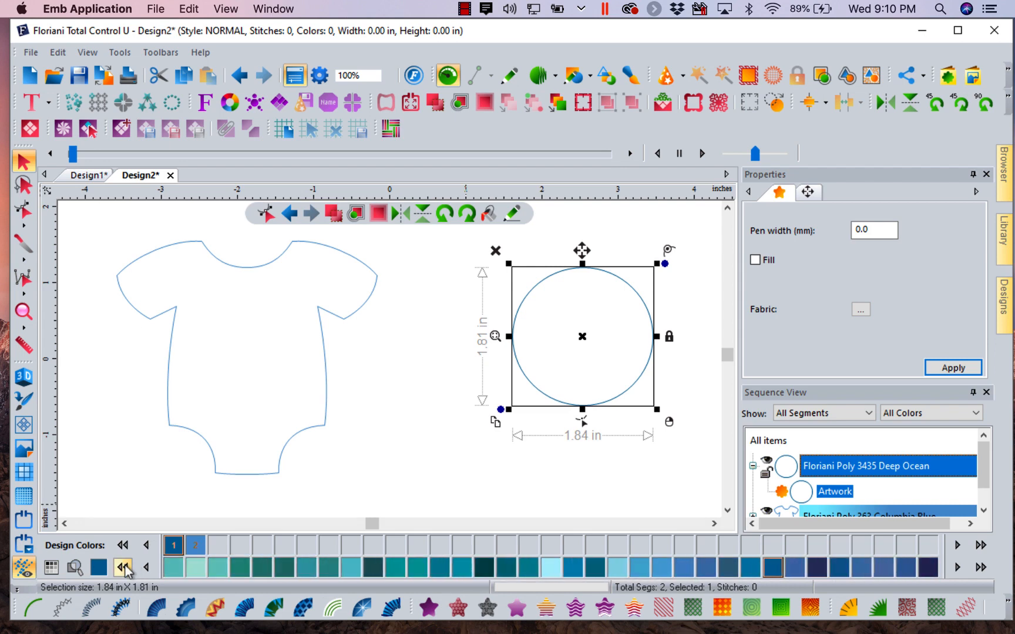
pyautogui.click(124, 568)
pyautogui.click(124, 568)
pyautogui.click(124, 568)
pyautogui.click(330, 572)
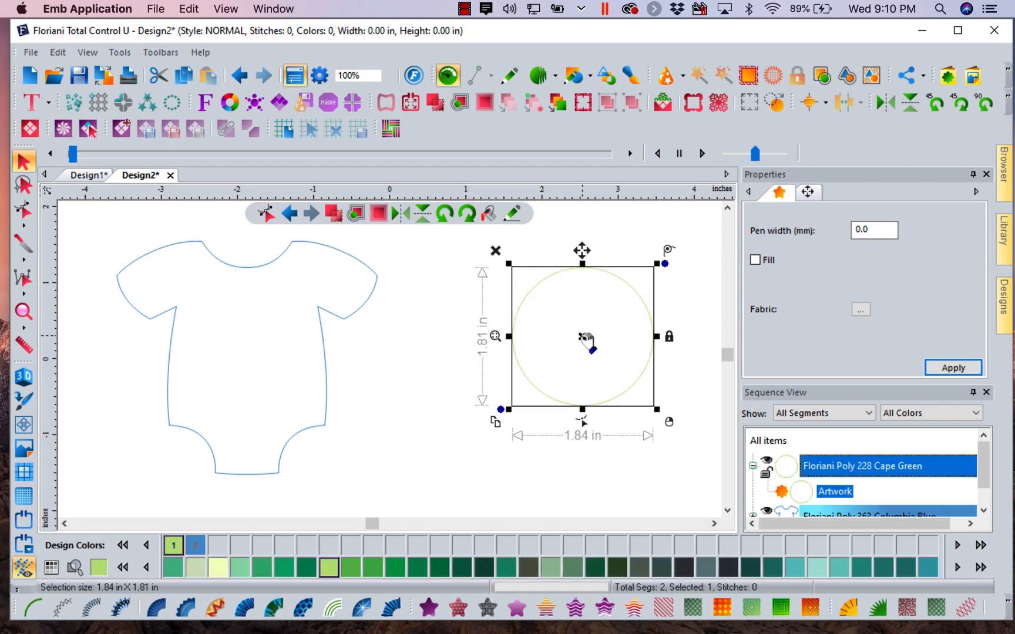
# Step: Move the circle over the lower part of the bodysuit, enlarge it to about 2.16 x 2.13 in and center it there
pyautogui.moveTo(585, 343); pyautogui.dragTo(251, 449)
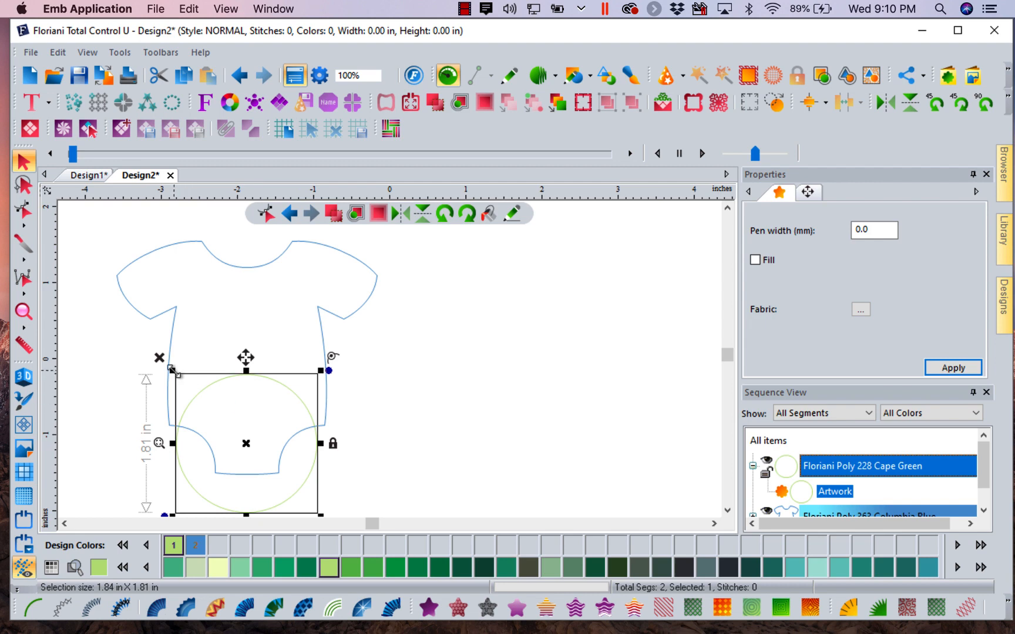
pyautogui.moveTo(171, 368); pyautogui.dragTo(148, 347)
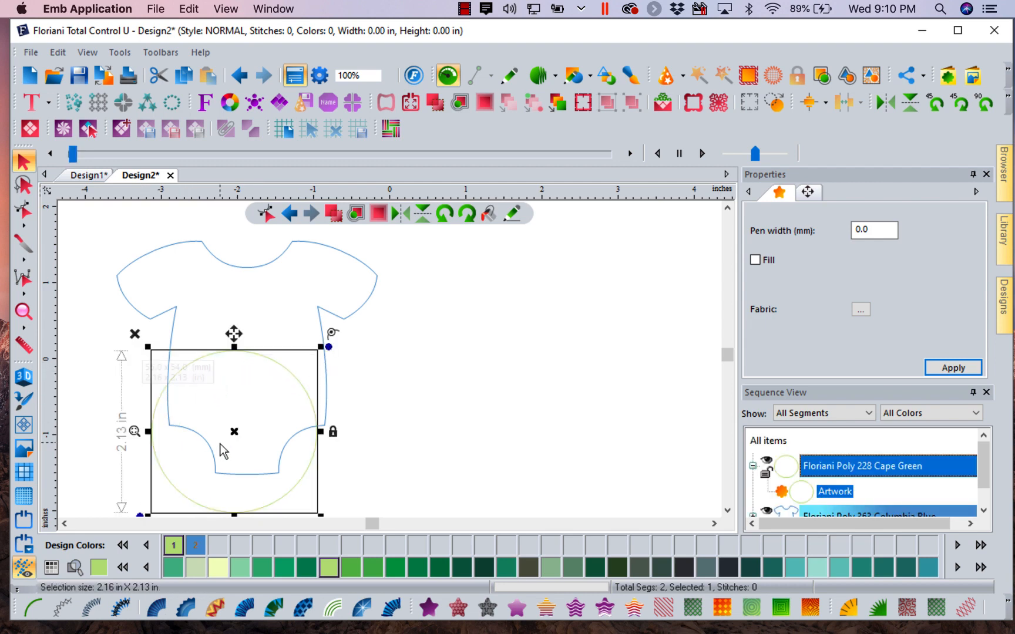
pyautogui.moveTo(238, 438); pyautogui.dragTo(254, 456)
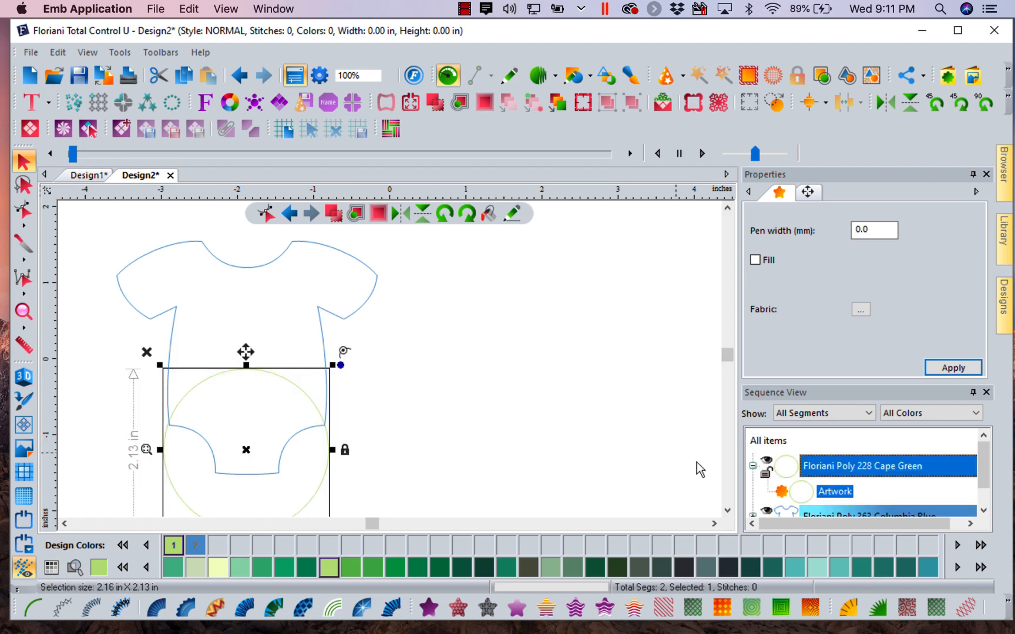
pyautogui.click(728, 509)
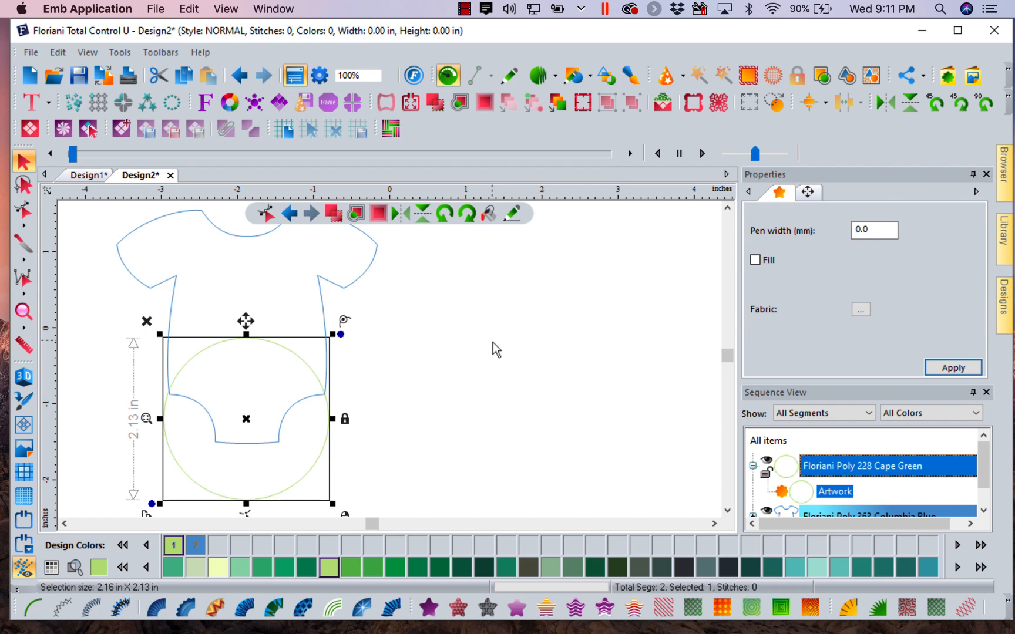
# Step: Create filled artwork from the circle-bodysuit overlap in Floriani Poly 363 Columbia Blue and from the bodysuit area above it in Floriani Poly 6 Neon Pink
pyautogui.click(606, 75)
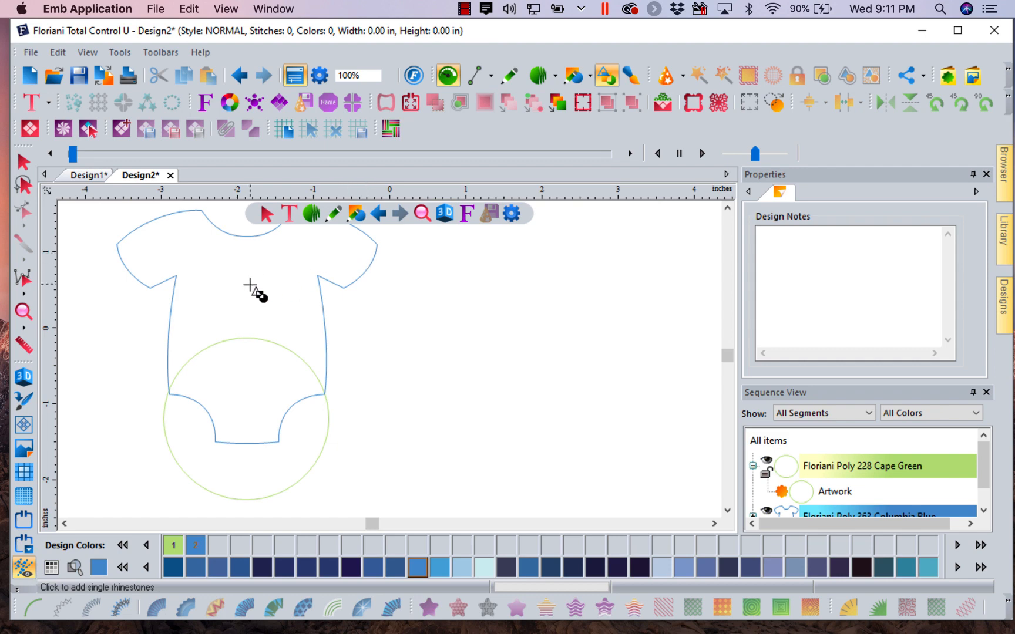
pyautogui.click(242, 388)
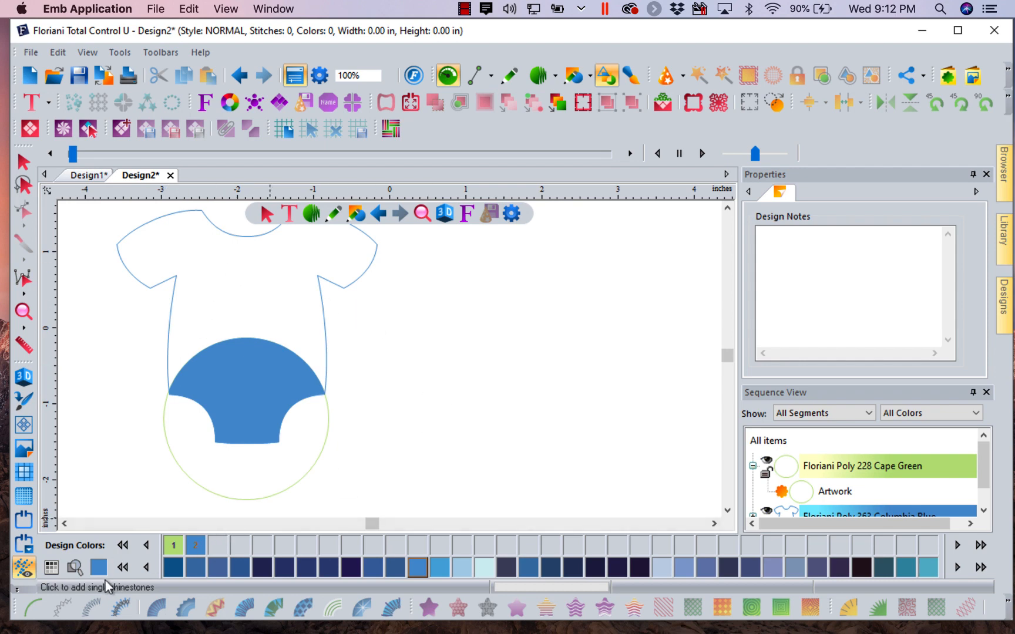
pyautogui.click(123, 567)
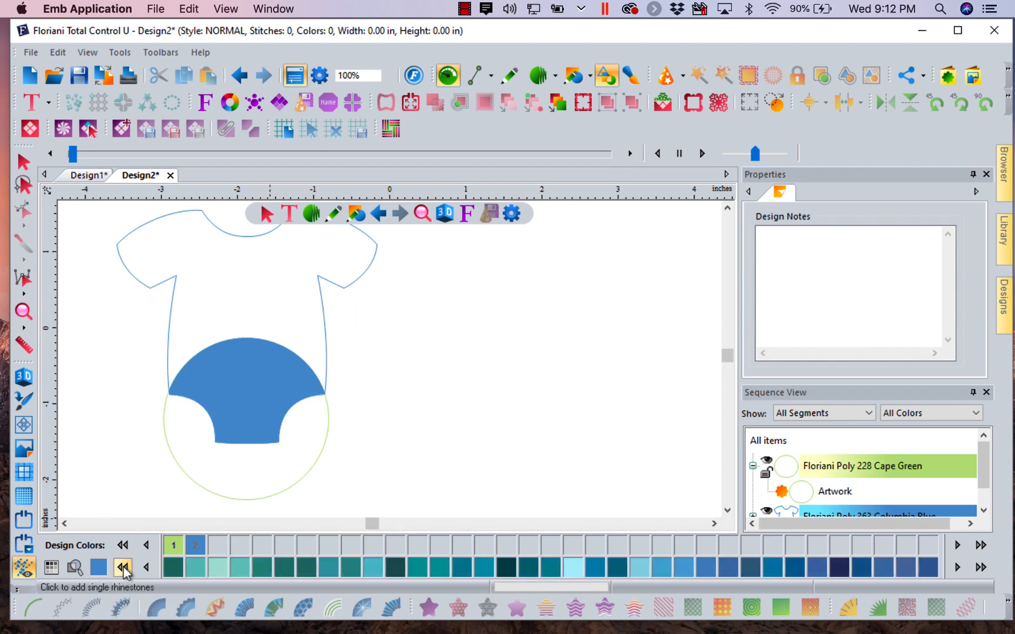
pyautogui.click(123, 568)
pyautogui.click(123, 569)
pyautogui.click(123, 569)
pyautogui.click(123, 569)
pyautogui.click(122, 568)
pyautogui.click(123, 568)
pyautogui.click(123, 568)
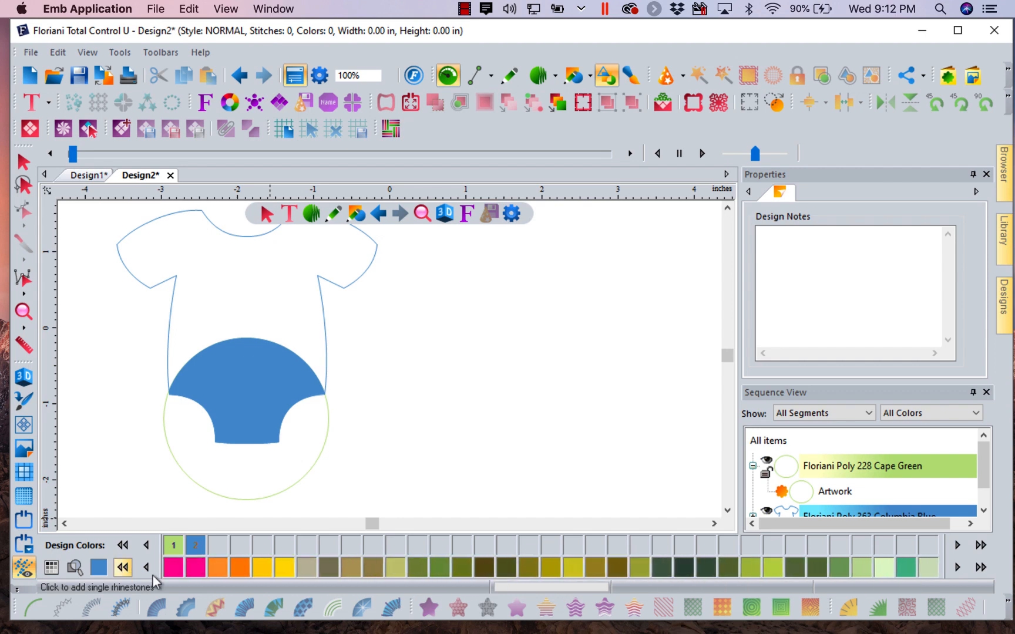
pyautogui.click(173, 568)
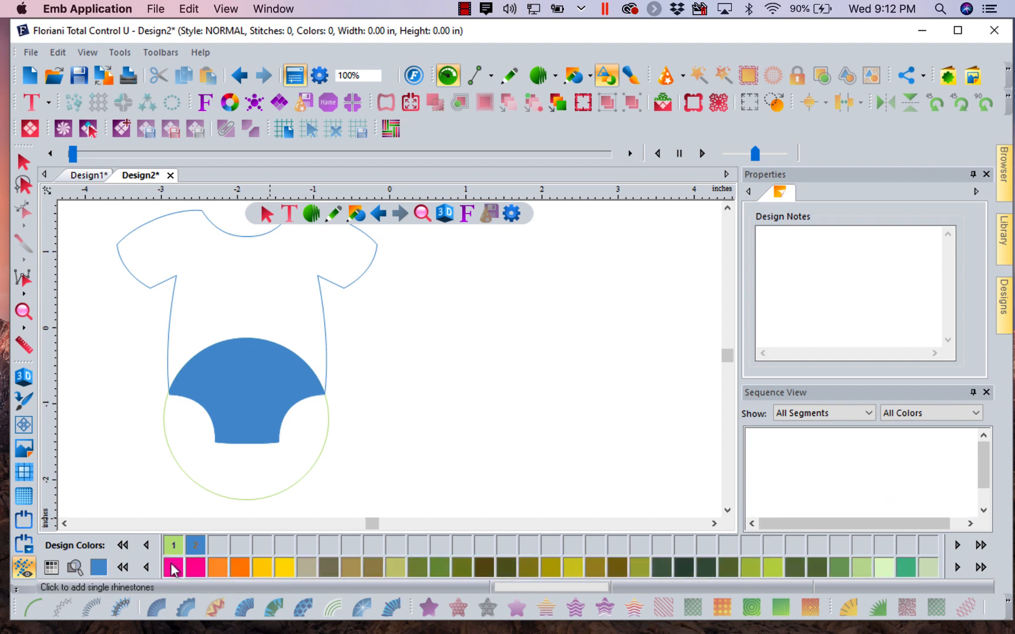
pyautogui.click(258, 274)
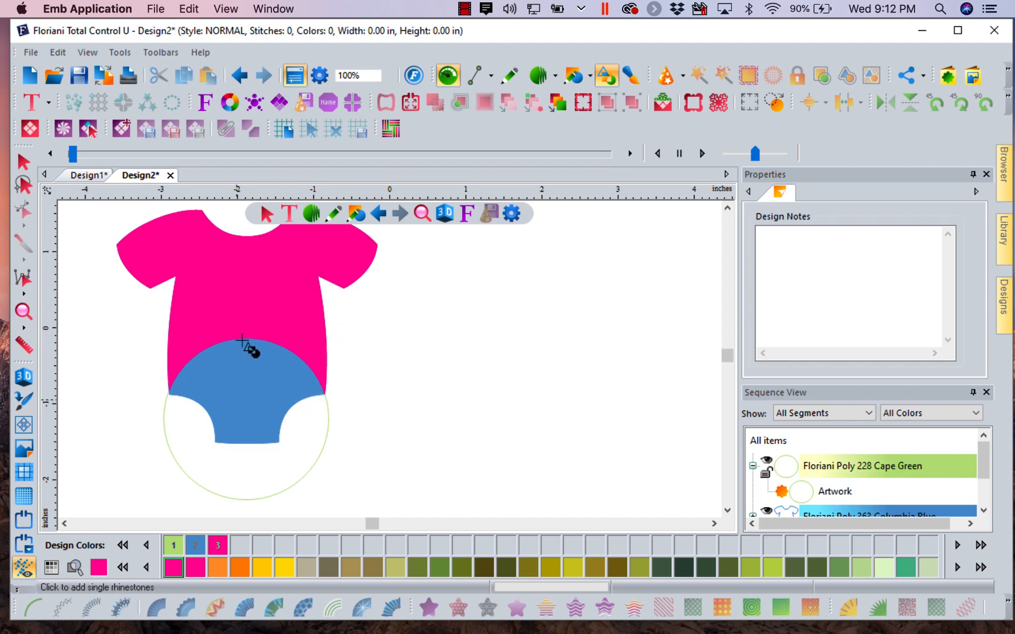
# Step: Fill the circle's area outside the bodysuit with Floriani Poly 11 Chalcedony Yellow and hide the properties to enlarge the sequence list
pyautogui.click(577, 564)
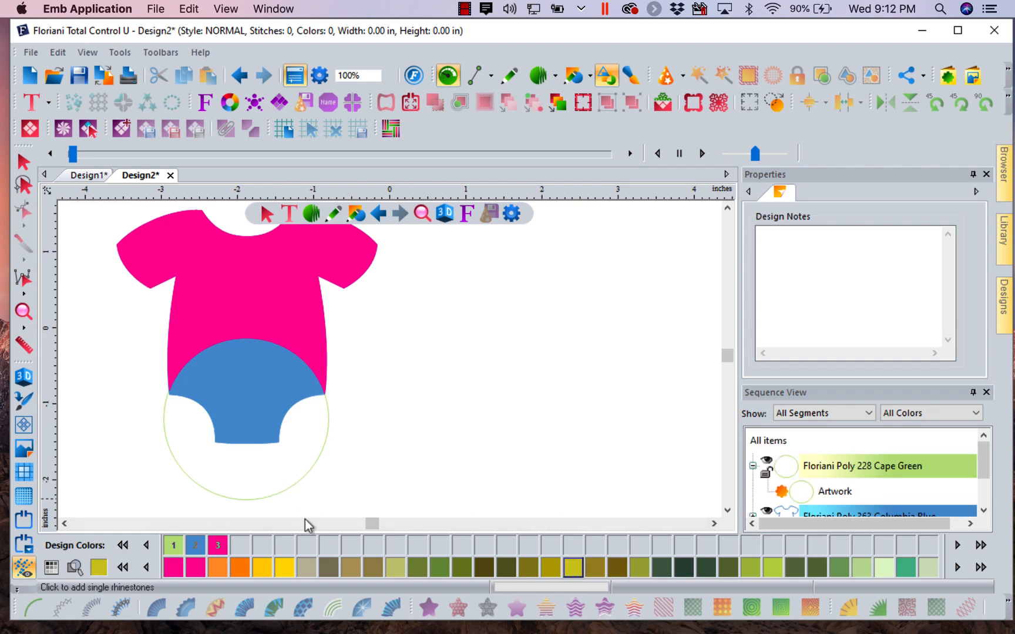
pyautogui.click(284, 567)
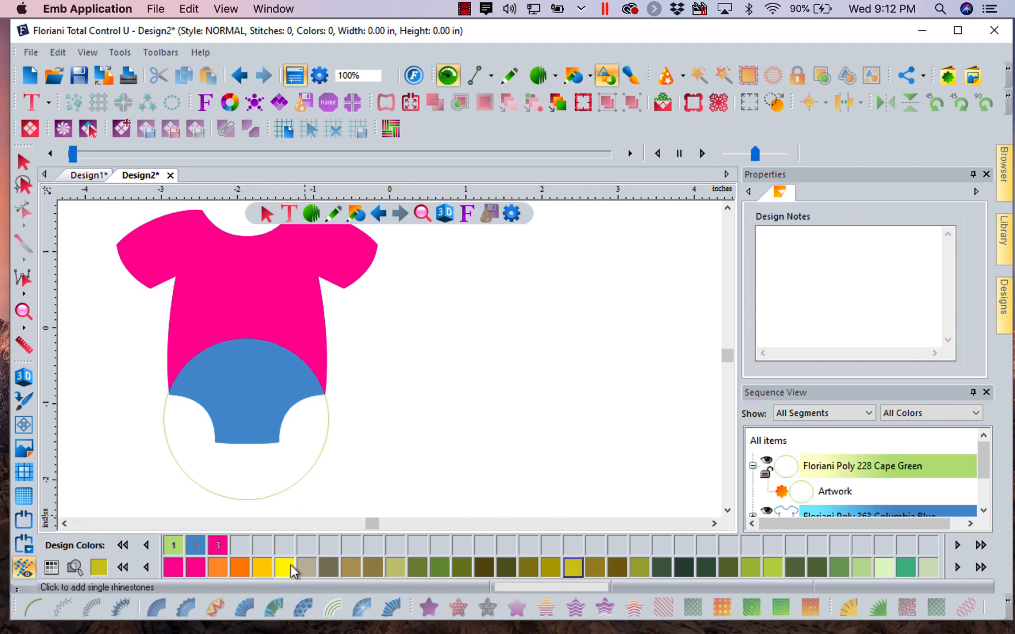
pyautogui.click(249, 480)
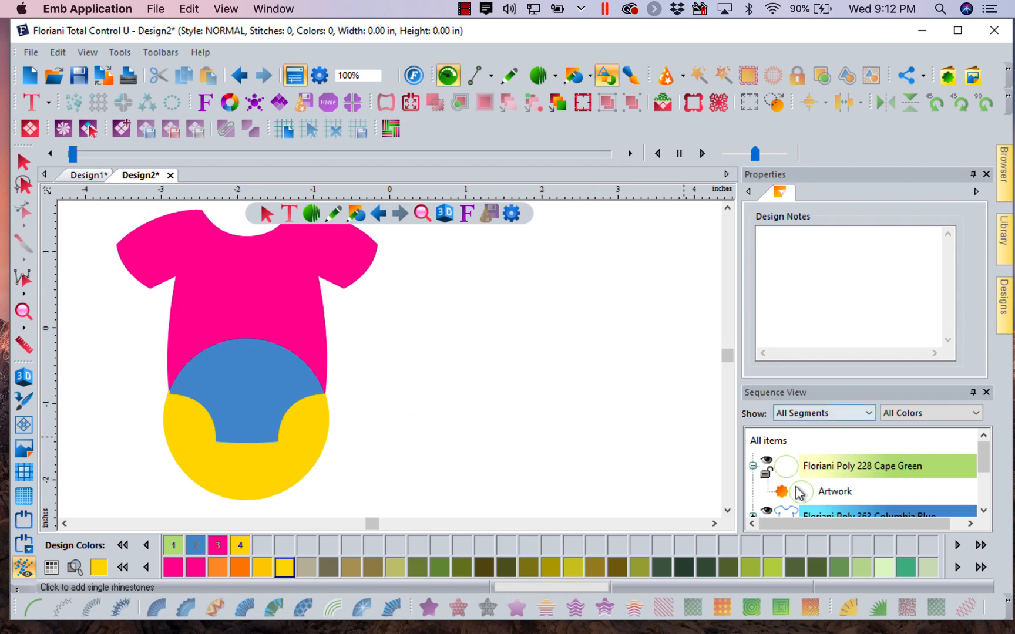
pyautogui.click(986, 173)
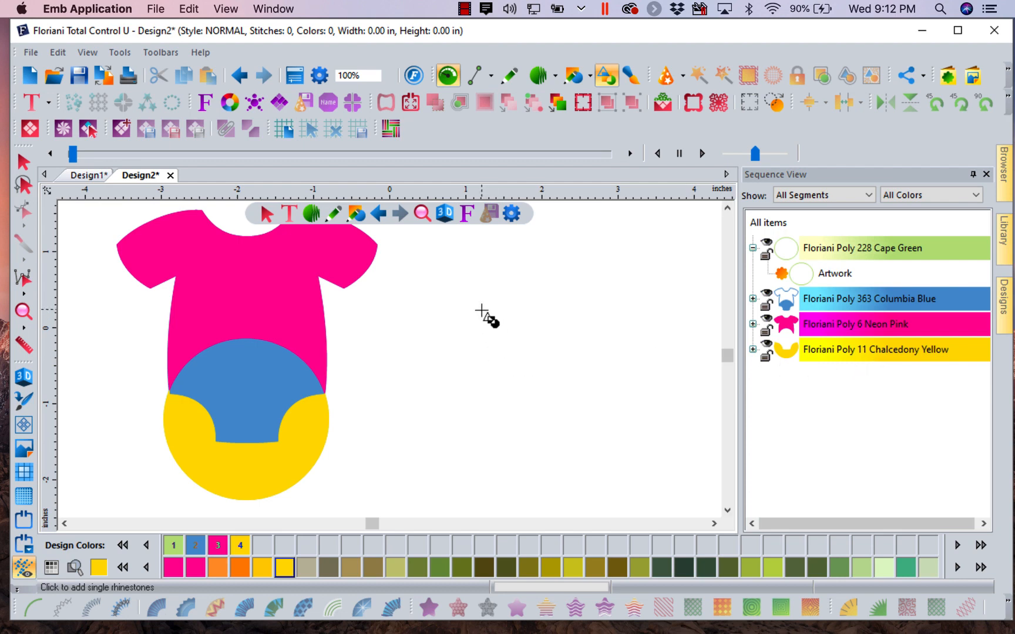
# Step: Move the pink, blue and yellow filled pieces off the original bodysuit and circle outlines
pyautogui.click(24, 162)
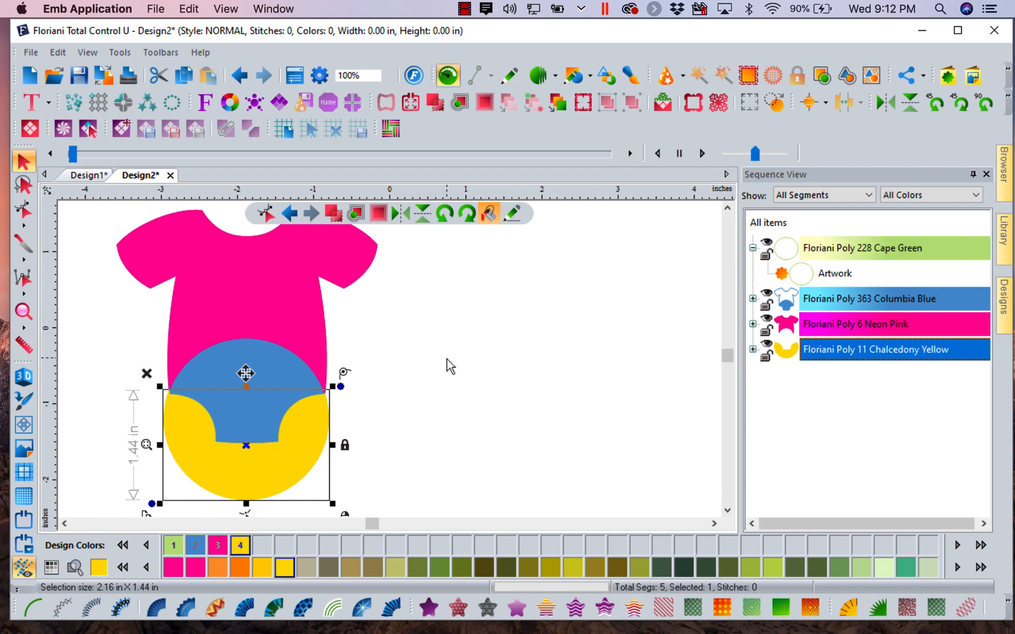
pyautogui.click(300, 280)
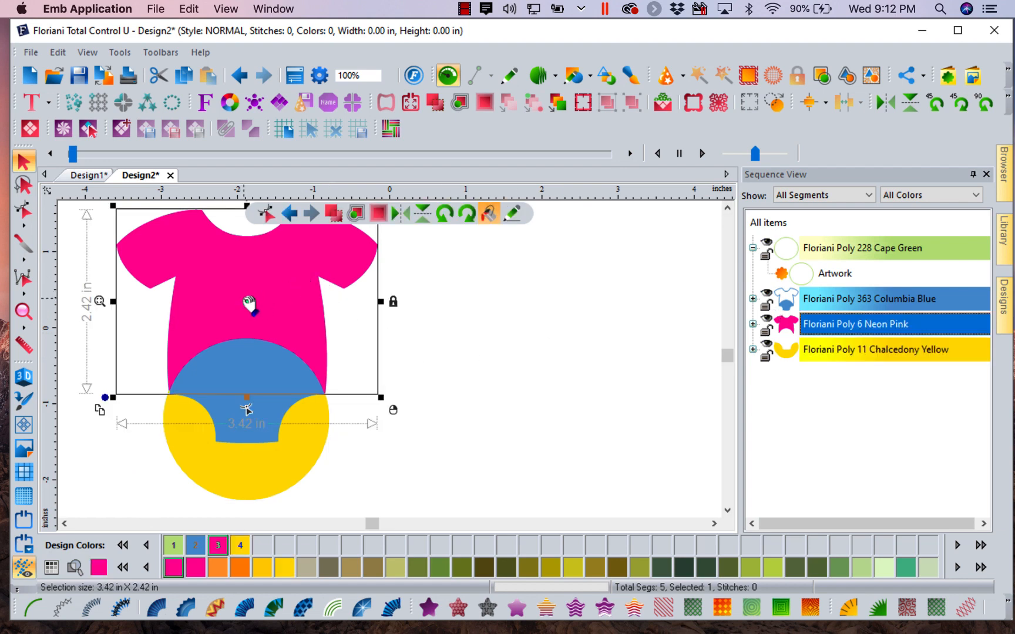
pyautogui.moveTo(249, 300); pyautogui.dragTo(595, 310)
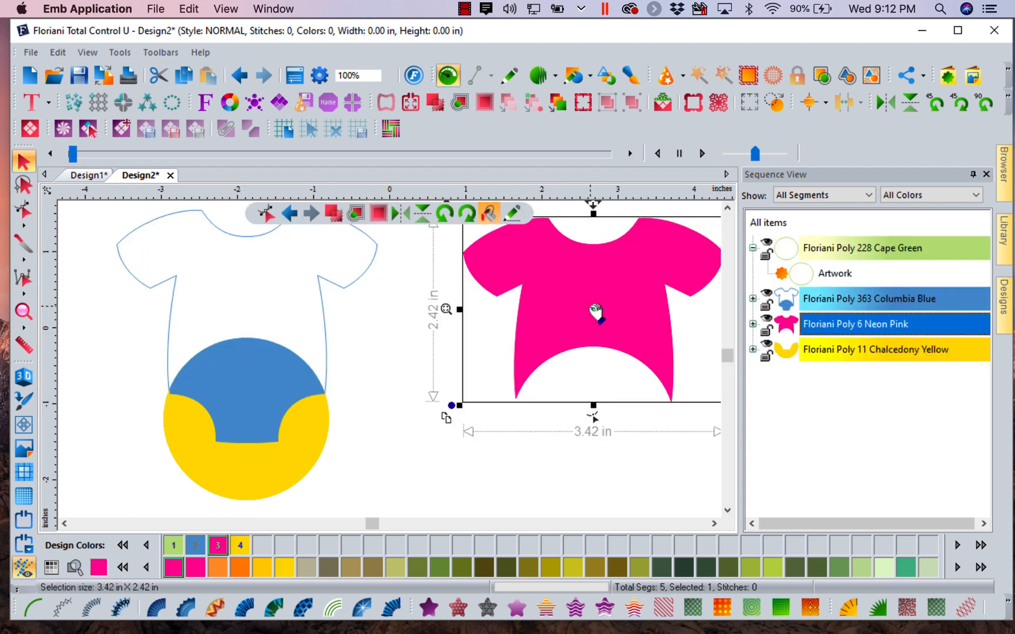
pyautogui.click(247, 408)
pyautogui.moveTo(249, 405); pyautogui.dragTo(598, 452)
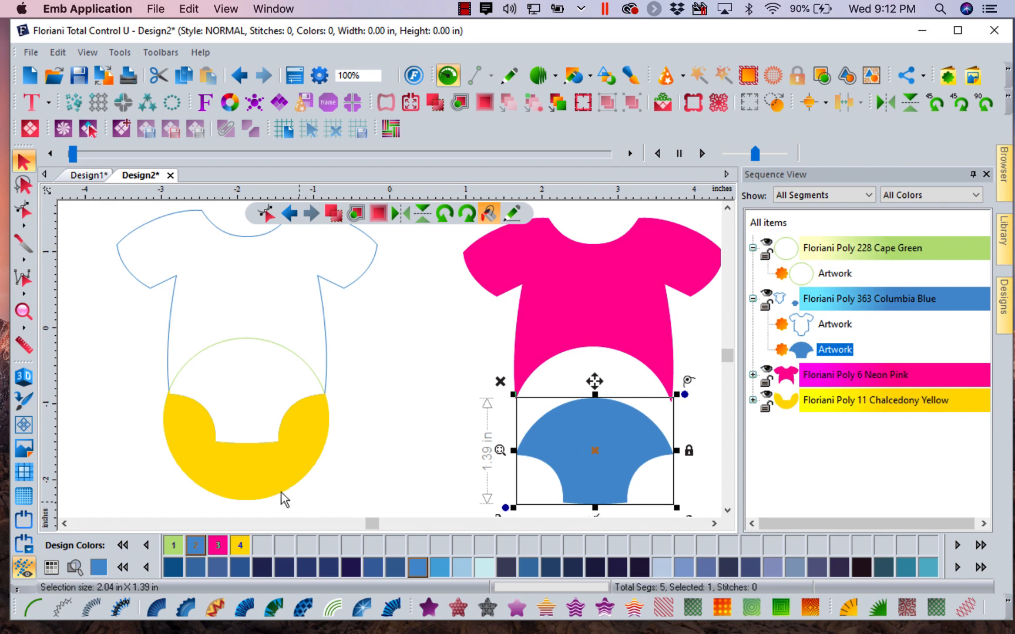
pyautogui.click(269, 474)
pyautogui.moveTo(247, 449); pyautogui.dragTo(419, 478)
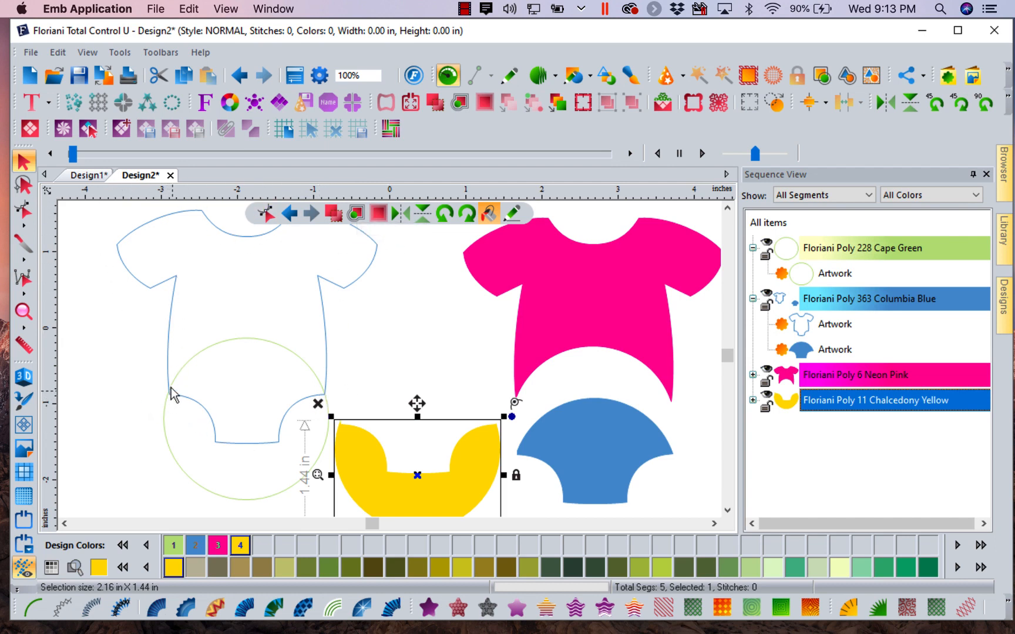
# Step: Inspect the outline nodes of the original bodysuit and of the original circle
pyautogui.click(28, 223)
pyautogui.click(150, 225)
pyautogui.click(125, 247)
pyautogui.click(23, 185)
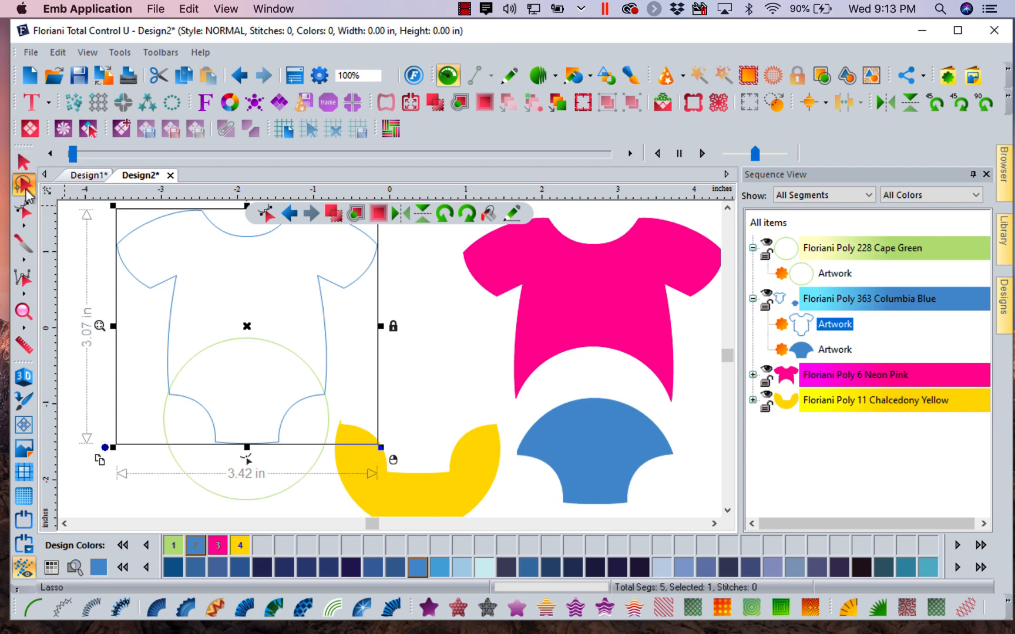
pyautogui.click(23, 208)
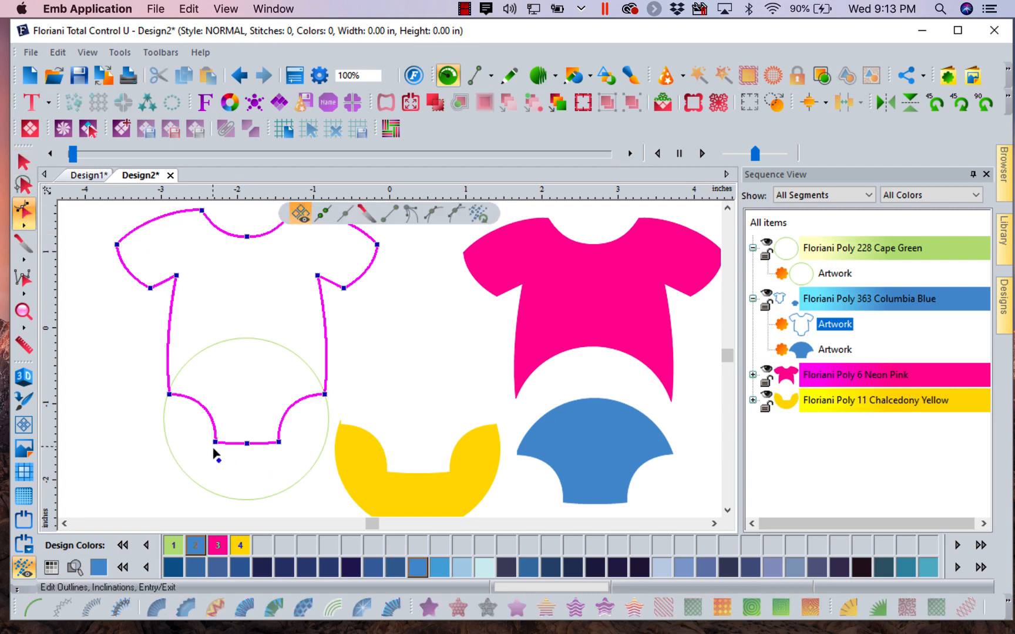
pyautogui.click(431, 349)
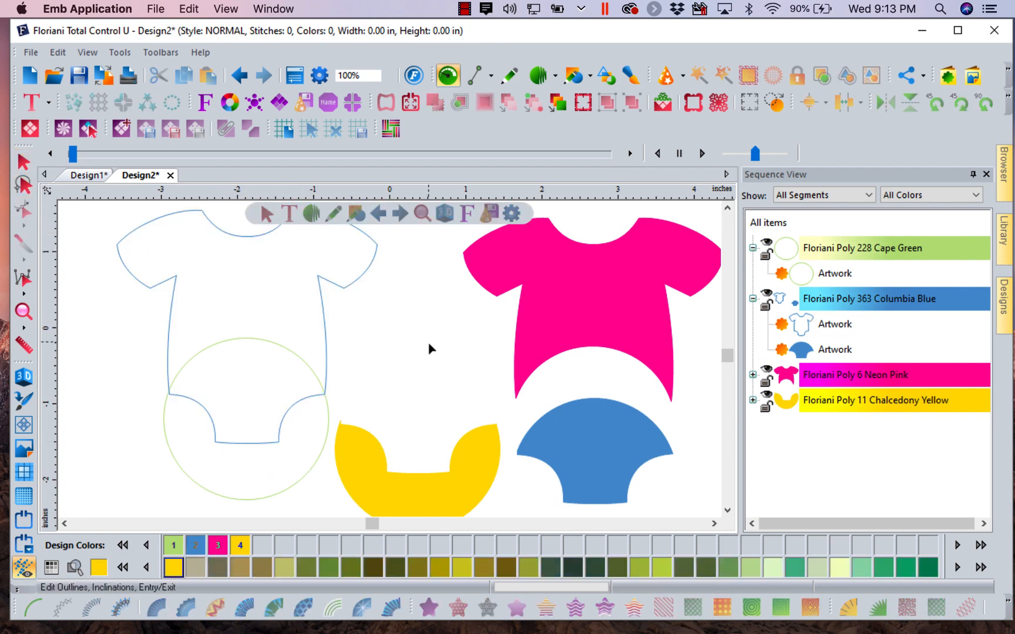
pyautogui.click(234, 349)
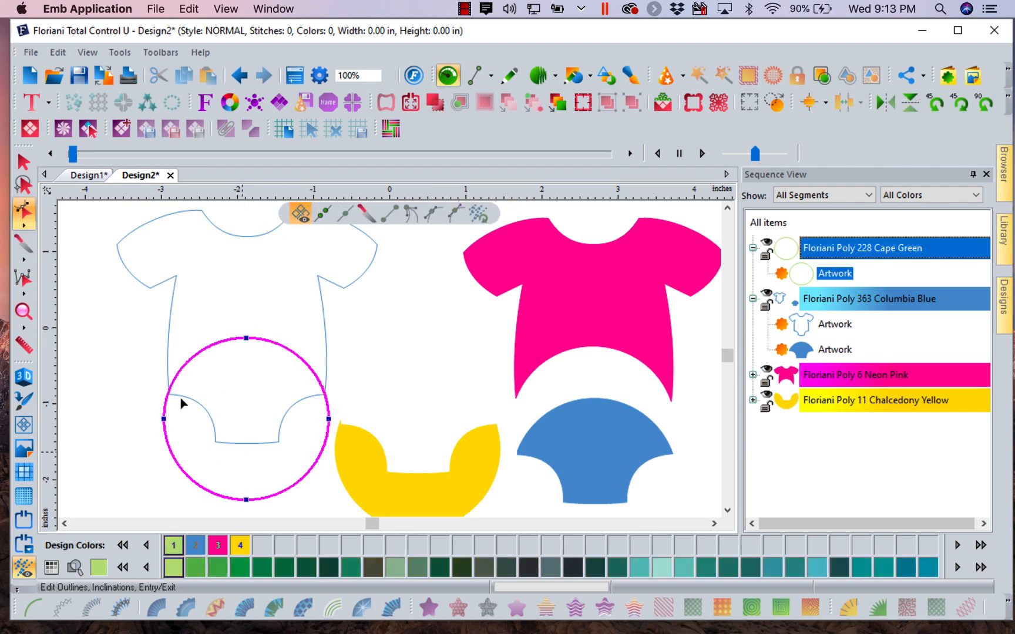
# Step: Move the circle clear of the bodysuit and draw a rectangle about 2.44 x 0.97 in across the bodysuit's lower part
pyautogui.click(23, 161)
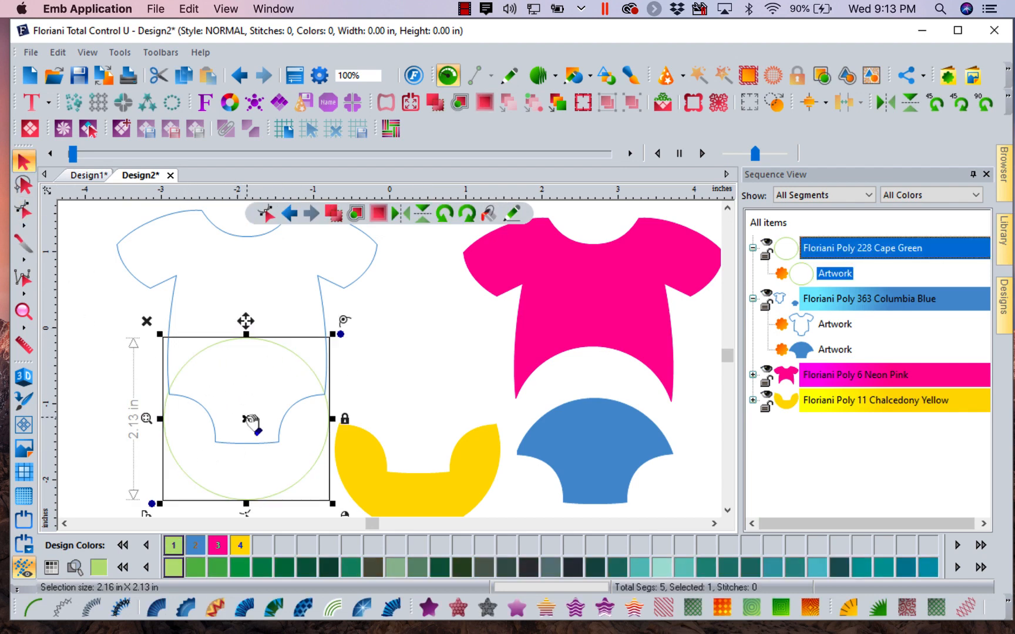
pyautogui.moveTo(253, 420); pyautogui.dragTo(59, 482)
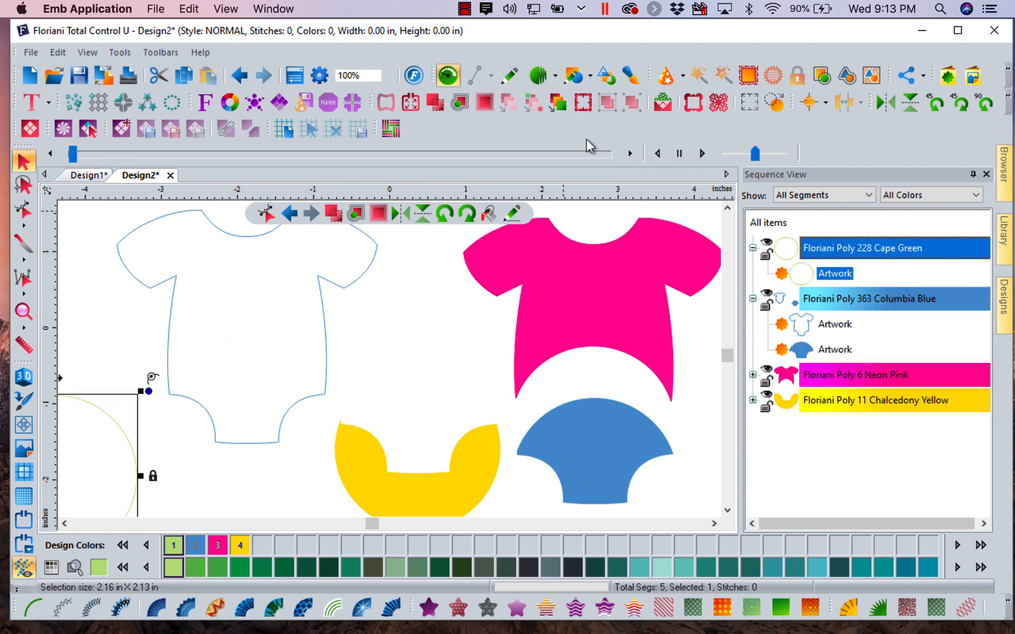
pyautogui.click(590, 78)
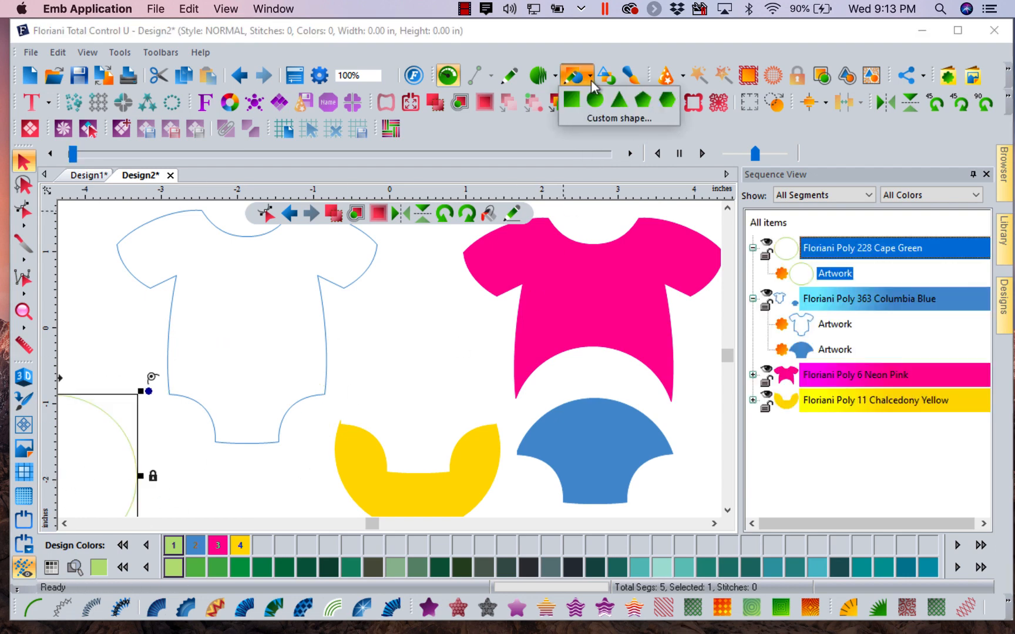
pyautogui.click(571, 103)
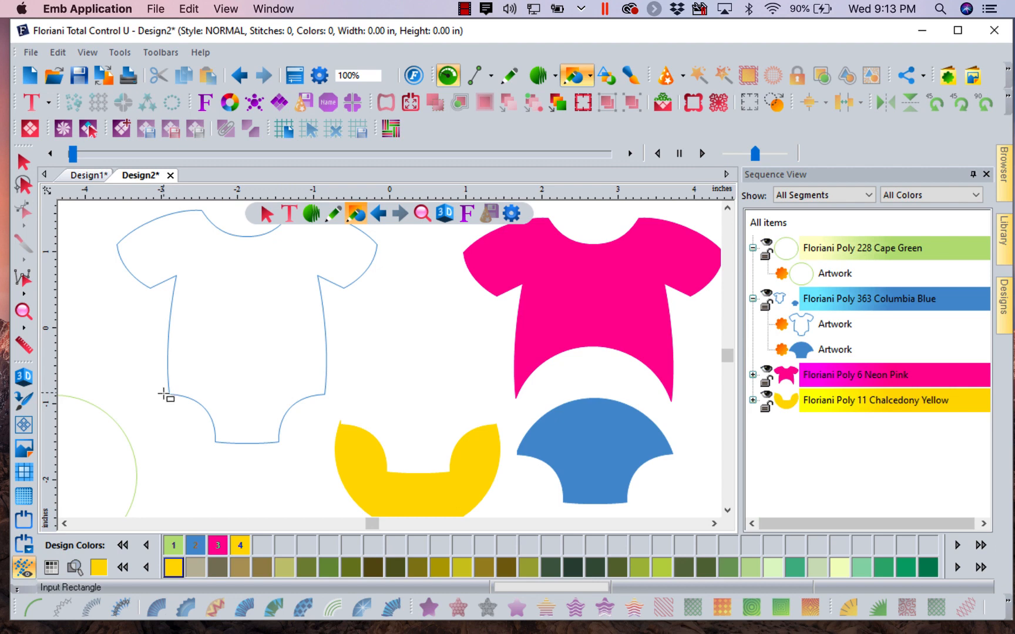
pyautogui.moveTo(154, 393); pyautogui.dragTo(339, 465)
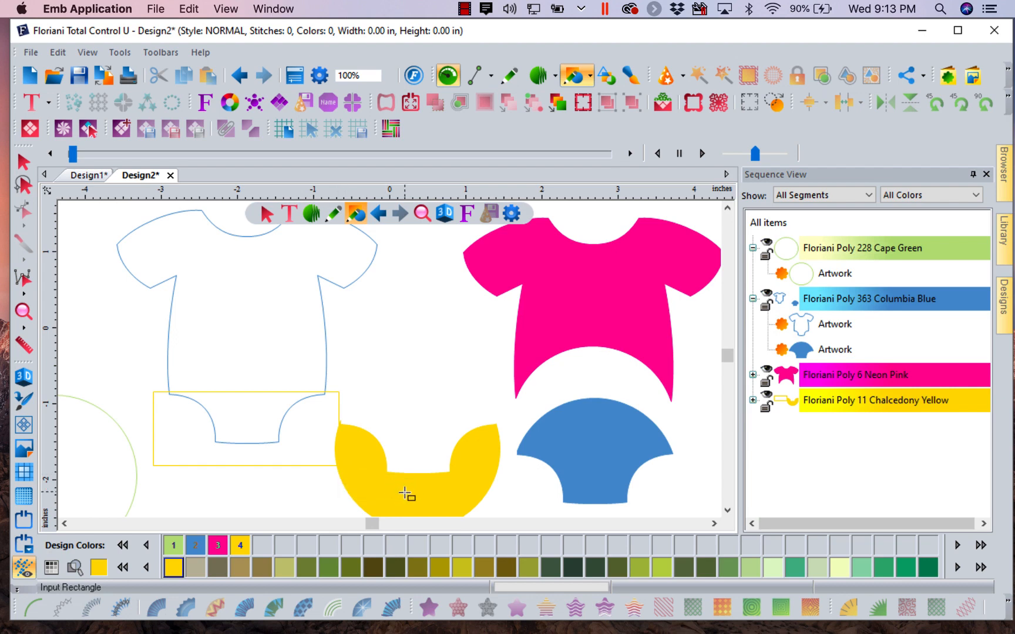
# Step: Move the yellow piece away from the rectangle onto the blue piece, and shift the rectangle slightly up above the bodysuit's leg openings
pyautogui.click(23, 161)
pyautogui.click(339, 402)
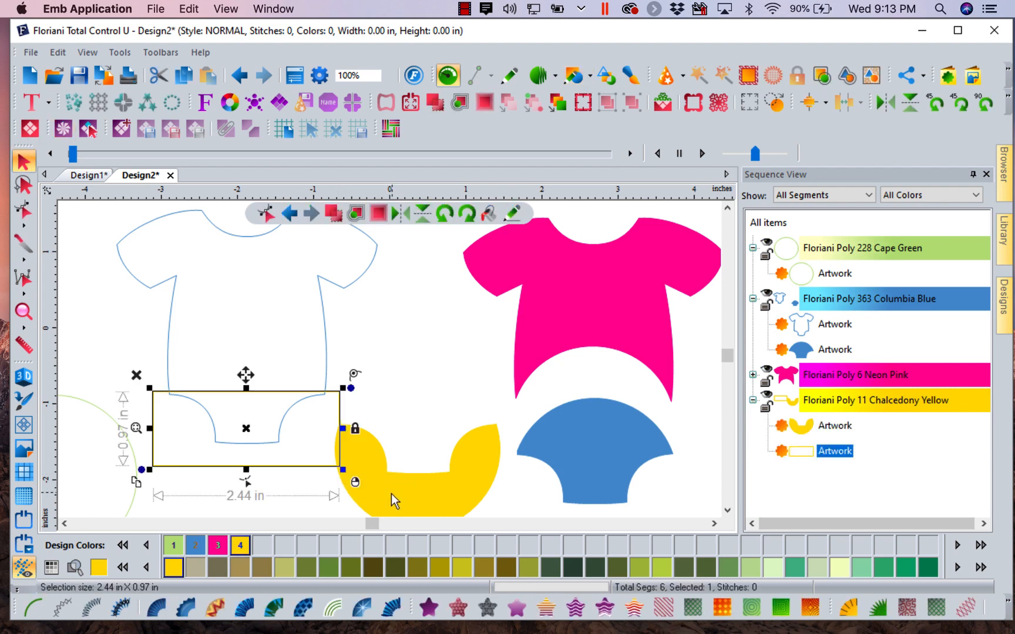
pyautogui.moveTo(394, 501); pyautogui.dragTo(517, 499)
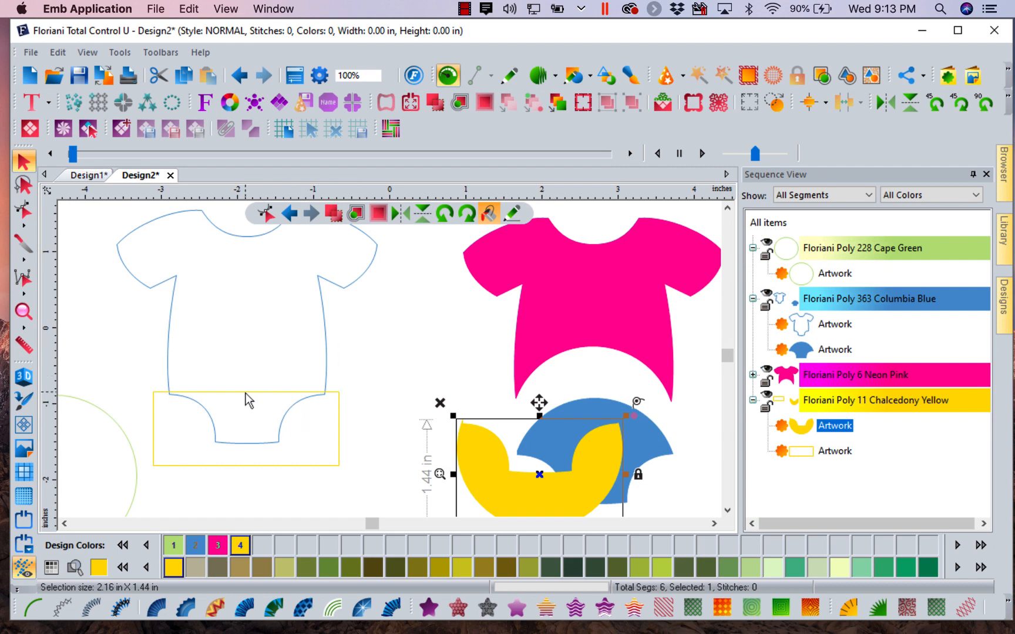
pyautogui.moveTo(244, 392); pyautogui.dragTo(247, 380)
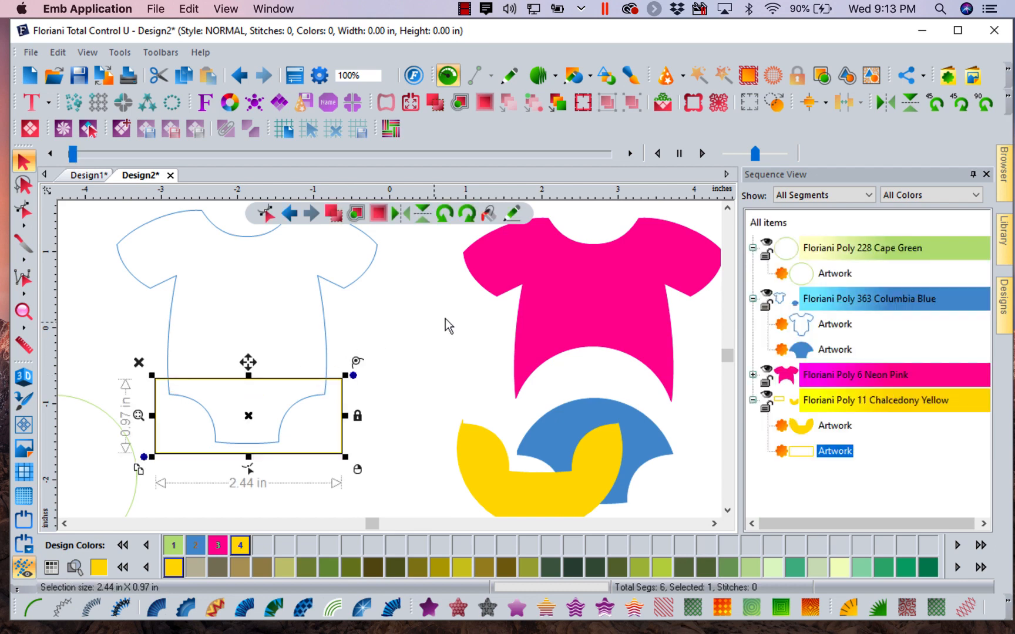
pyautogui.click(420, 315)
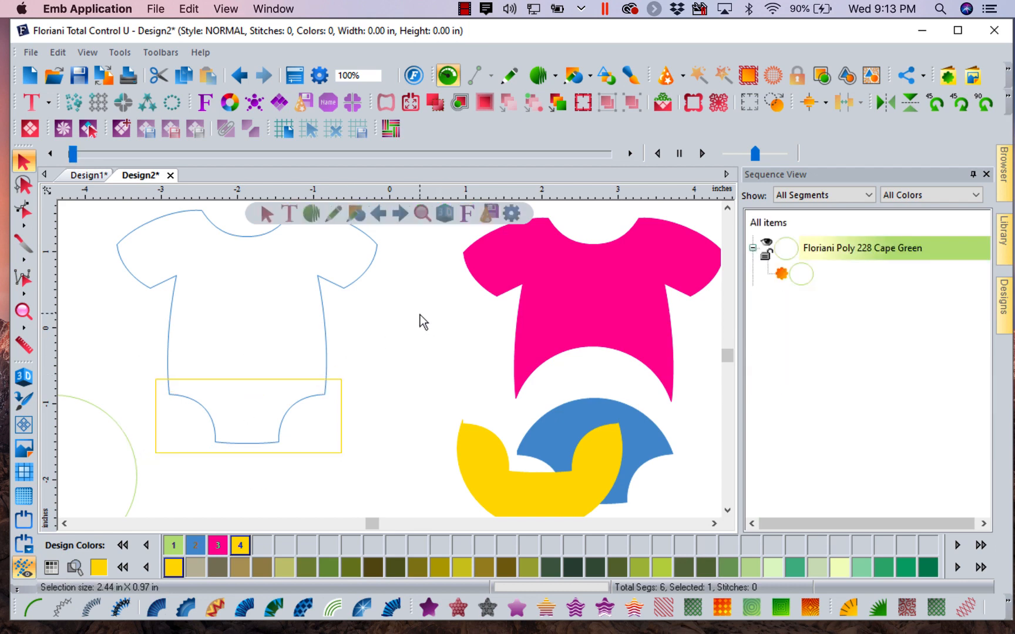
# Step: Fill the bodysuit area above the rectangle with Floriani Poly 11 Chalcedony Yellow and select the new shirt-shaped piece
pyautogui.click(605, 79)
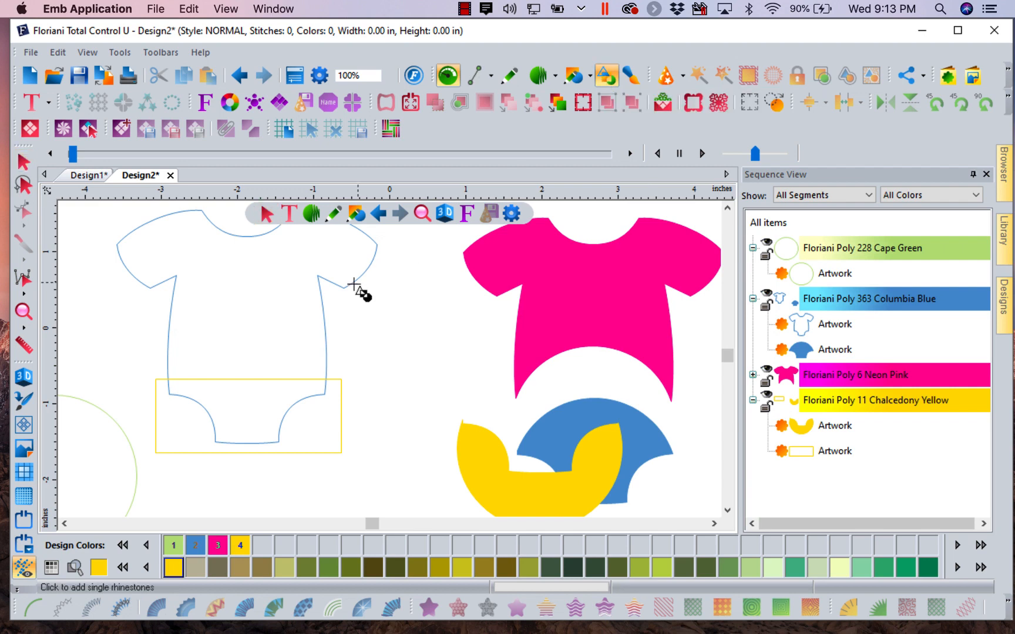
pyautogui.click(235, 290)
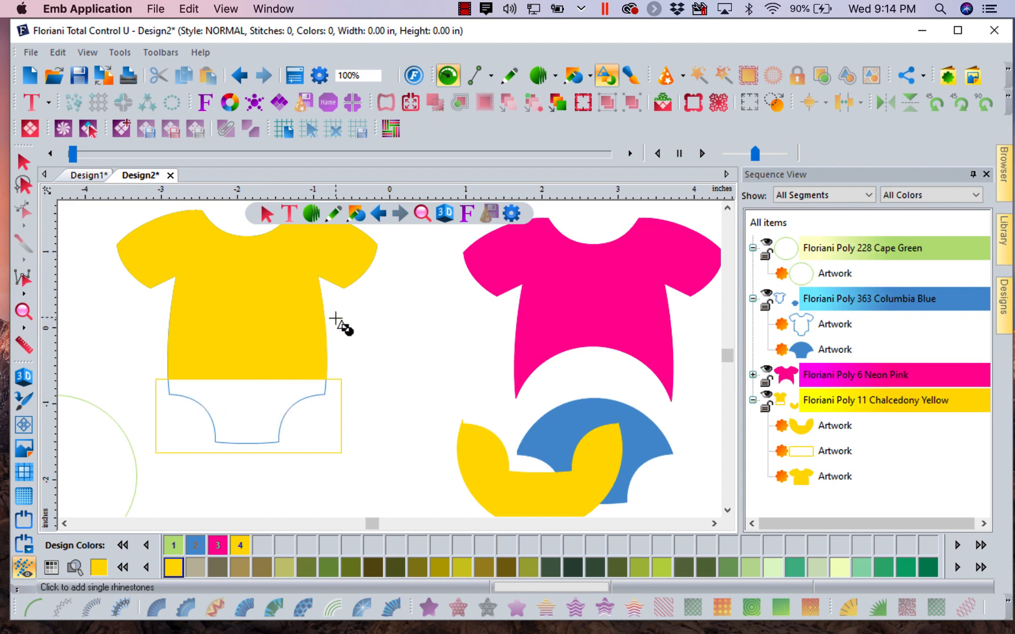
pyautogui.click(23, 162)
pyautogui.click(258, 341)
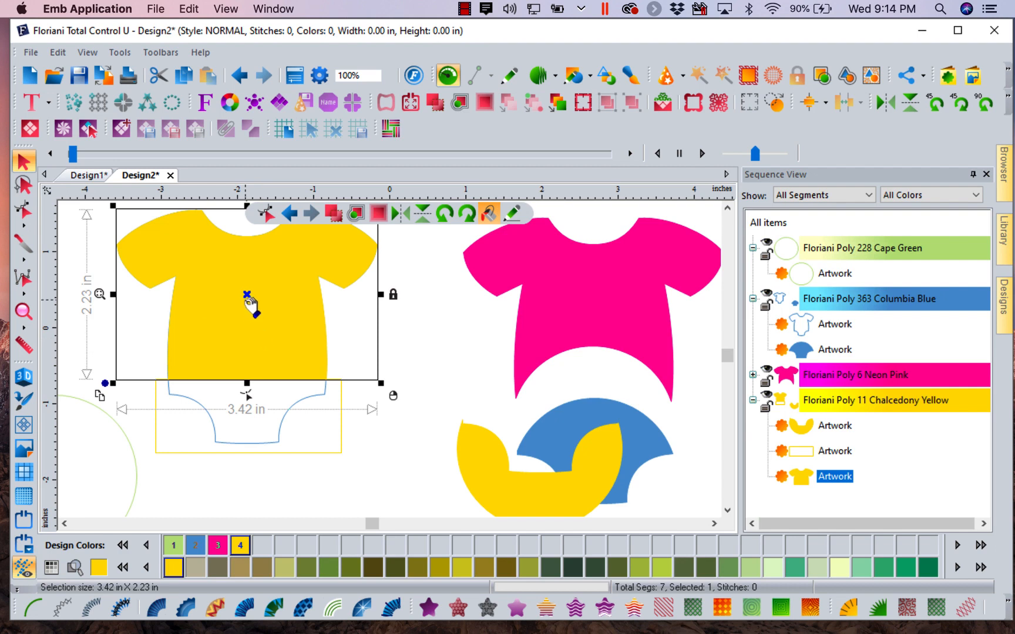
# Step: Move the yellow shirt up and away from the bodysuit outline, and move the rectangle to the empty space below the bodysuit
pyautogui.moveTo(249, 301); pyautogui.dragTo(48, 328)
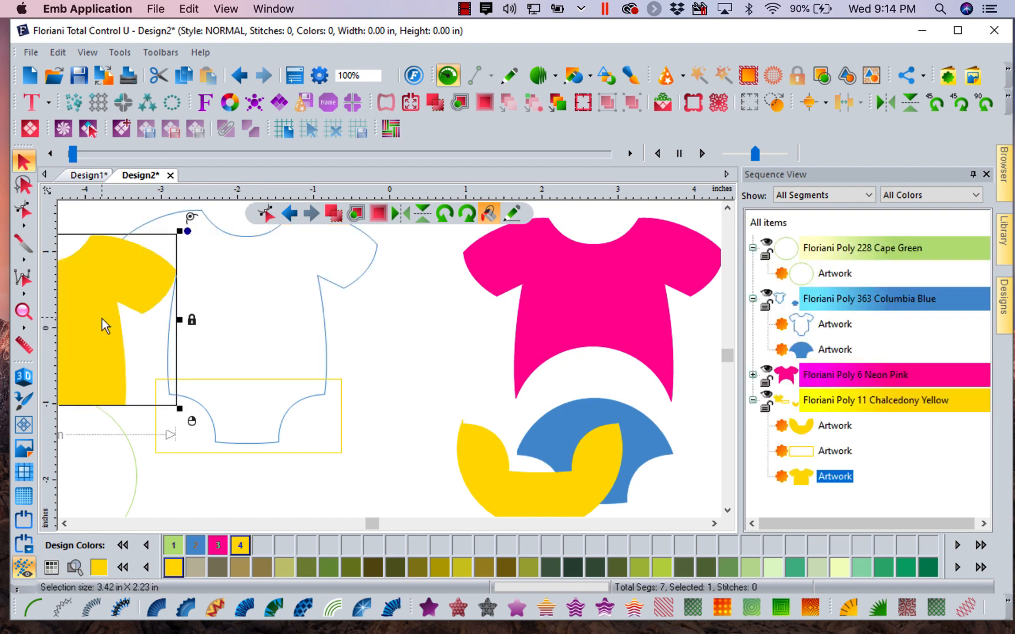
pyautogui.click(390, 77)
pyautogui.click(365, 100)
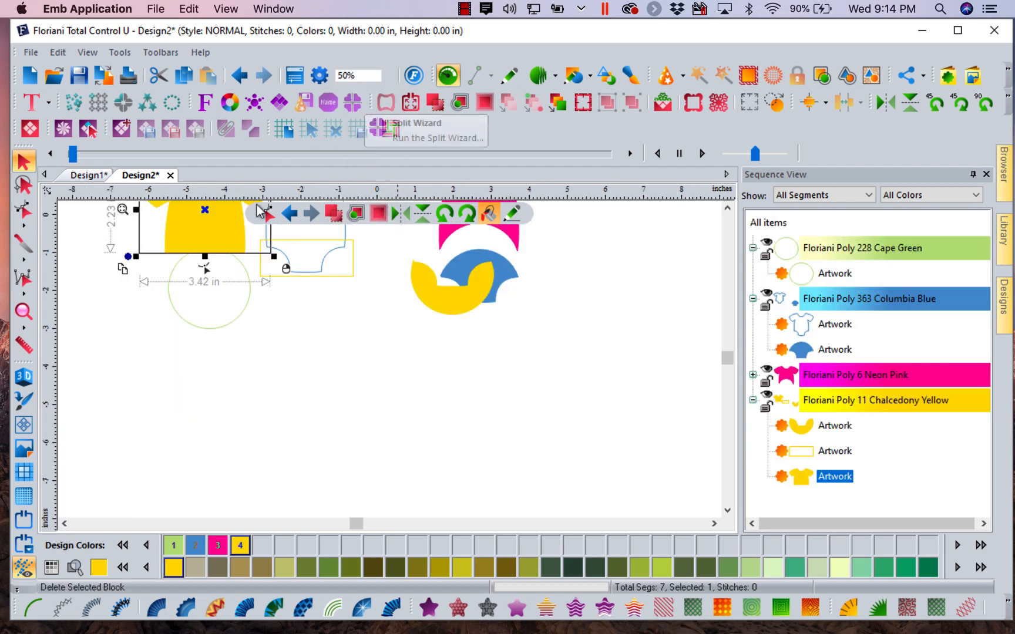
pyautogui.click(727, 209)
pyautogui.click(727, 208)
pyautogui.click(727, 210)
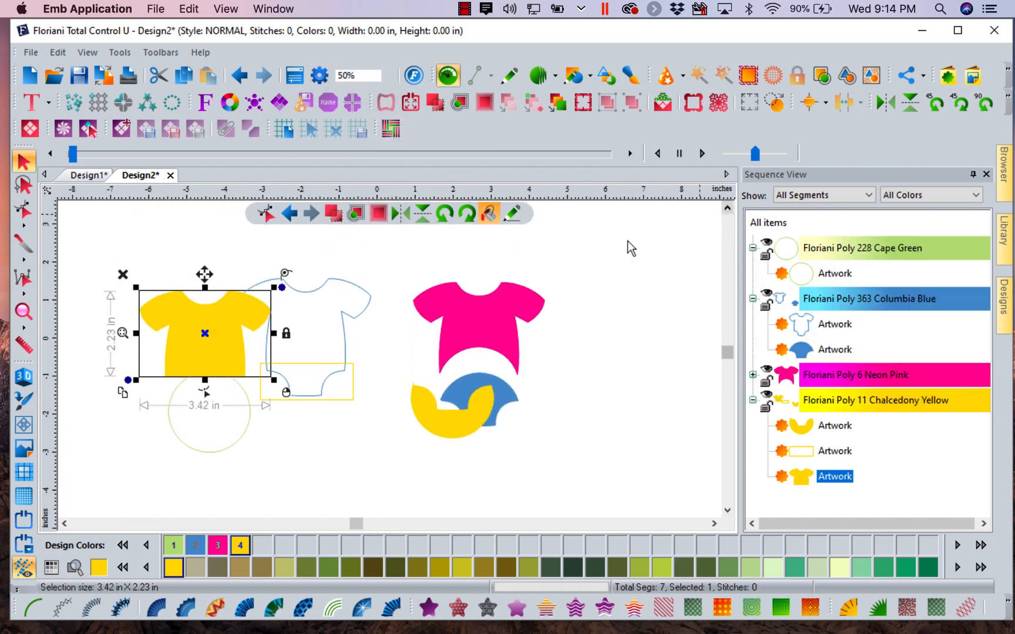
pyautogui.moveTo(199, 336); pyautogui.dragTo(140, 282)
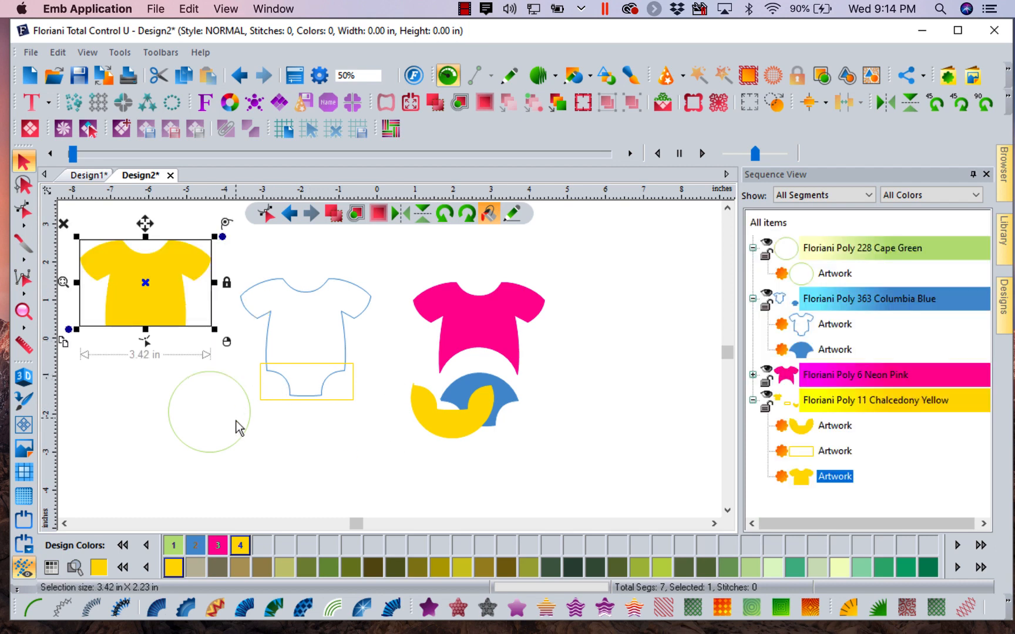
pyautogui.click(346, 399)
pyautogui.moveTo(311, 385); pyautogui.dragTo(326, 482)
# Step: Shrink the green circle to about 1.05 x 1.04 in and place it overlapping the bodysuit outline's neckline
pyautogui.click(218, 445)
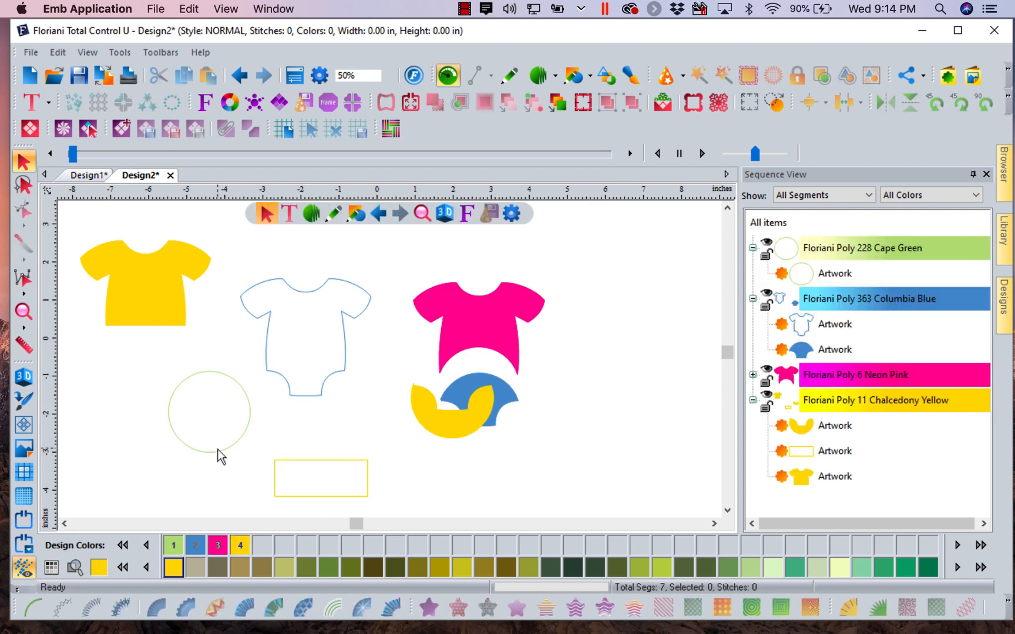
pyautogui.click(218, 450)
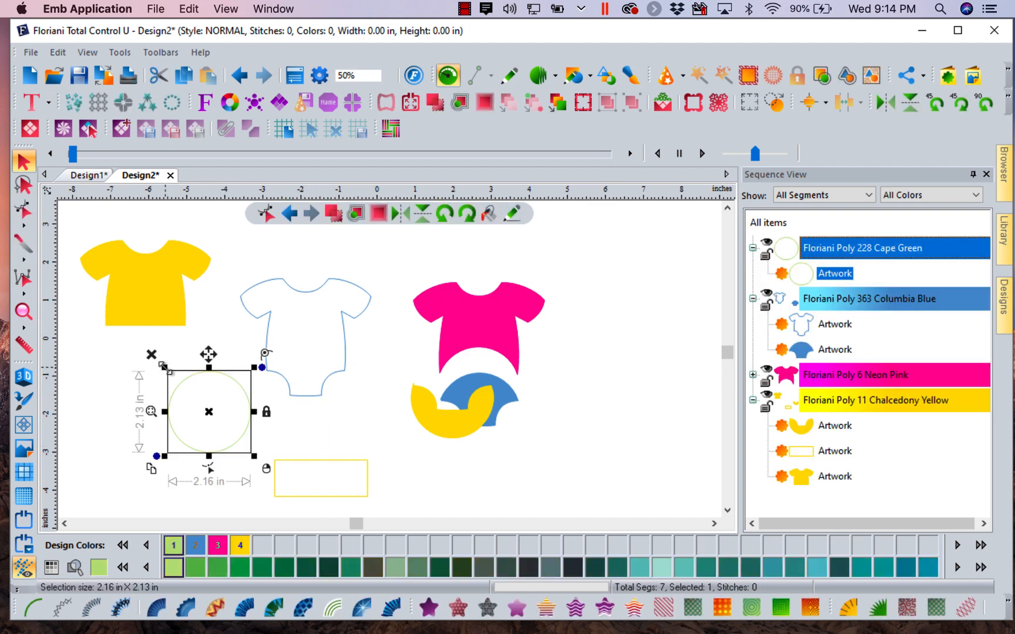
pyautogui.moveTo(164, 366); pyautogui.dragTo(207, 408)
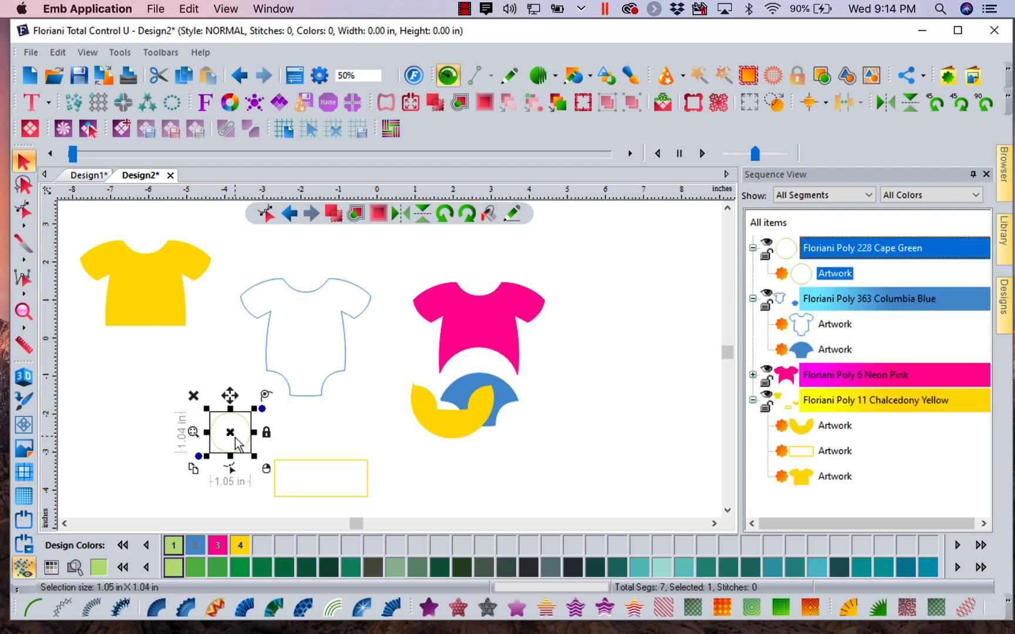
pyautogui.moveTo(236, 444); pyautogui.dragTo(313, 333)
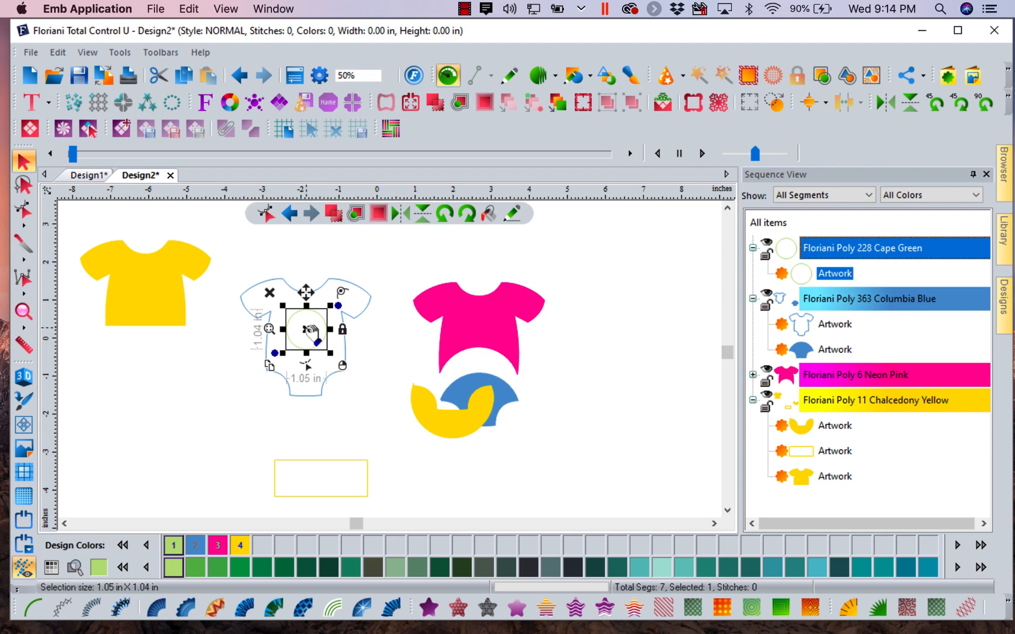
pyautogui.moveTo(311, 333); pyautogui.dragTo(312, 332)
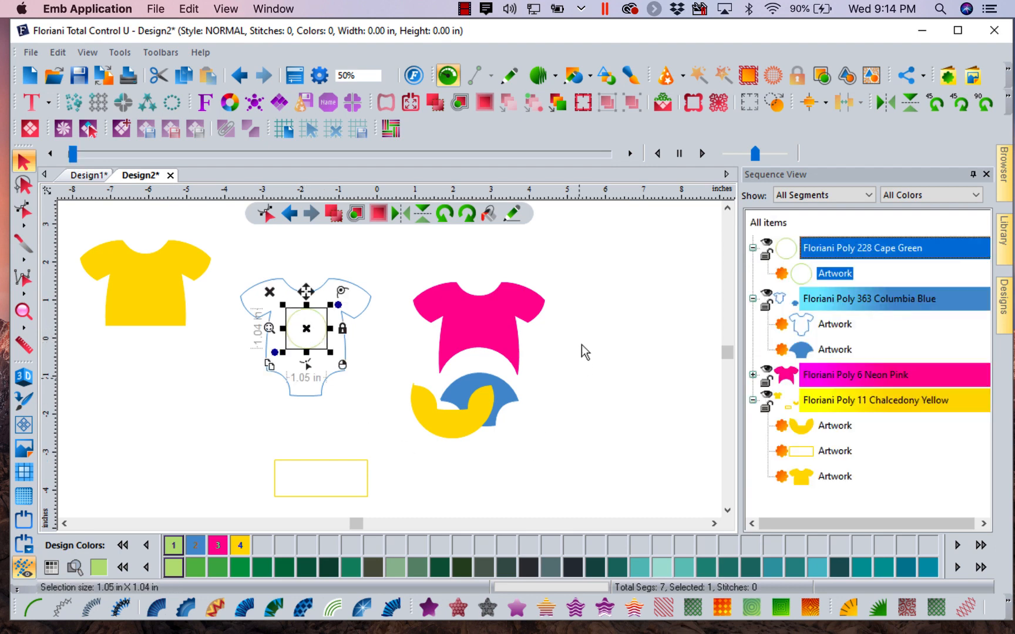
pyautogui.click(605, 334)
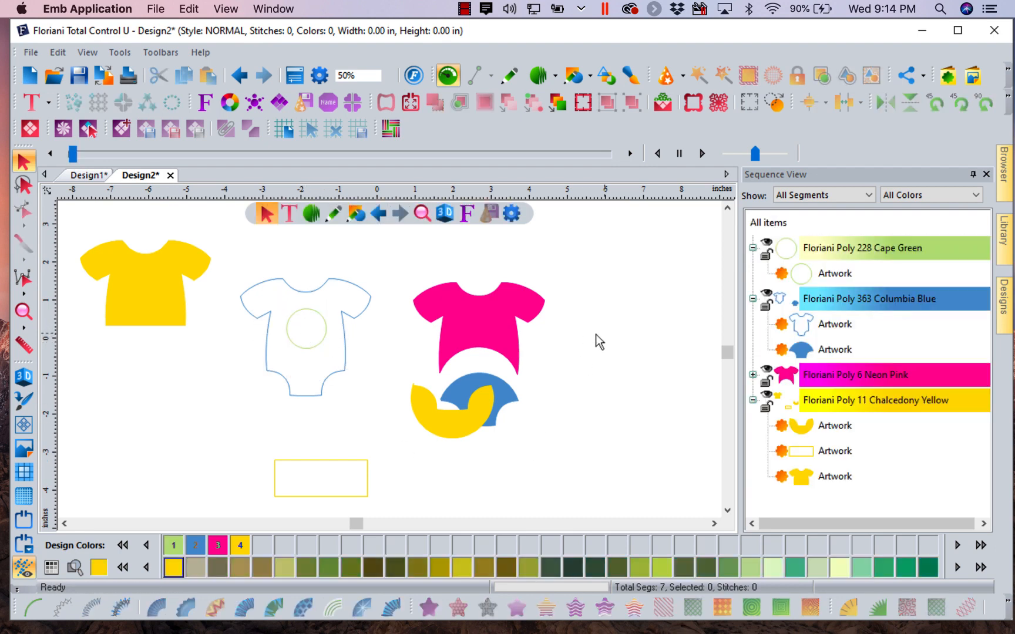
pyautogui.click(303, 349)
pyautogui.moveTo(309, 332); pyautogui.dragTo(311, 288)
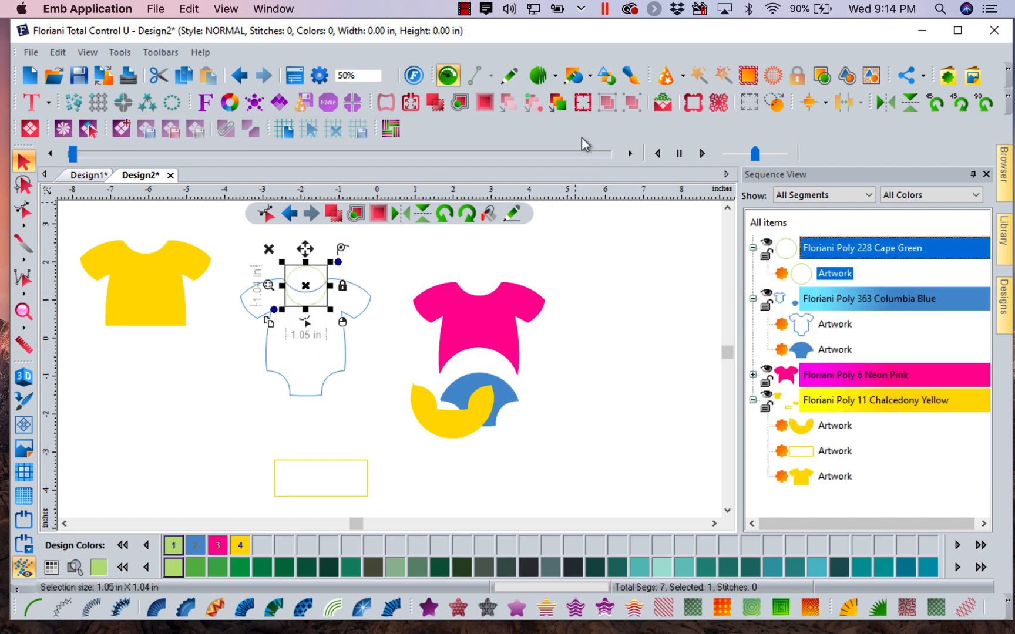
# Step: Fill the circle above the neckline with Chalcedony Yellow, its overlap with the bodysuit with Neon Pink, and the remaining bodysuit with Neon Orange
pyautogui.click(606, 75)
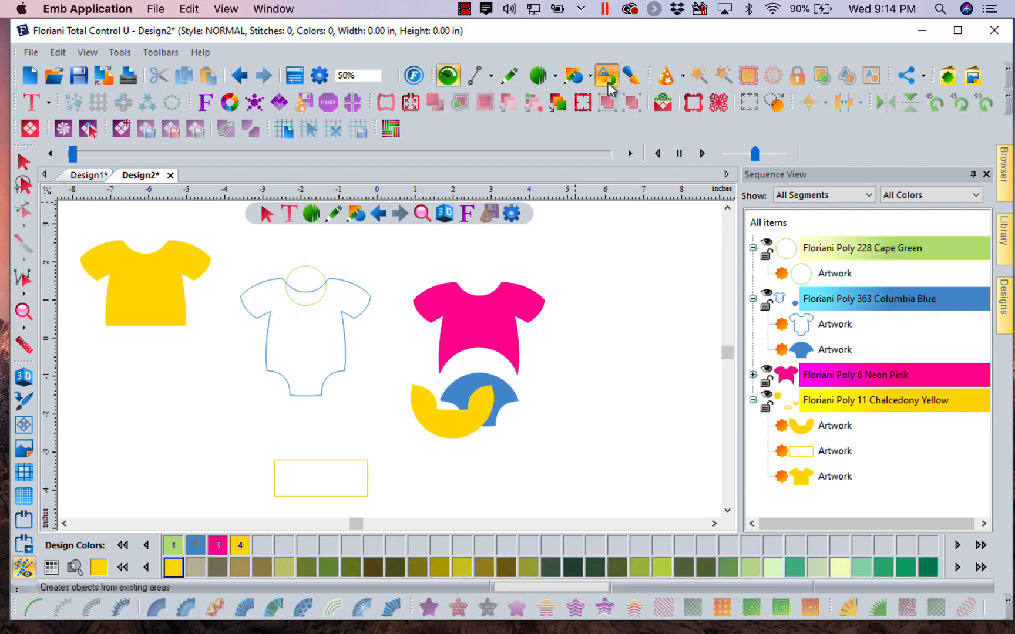
pyautogui.click(305, 281)
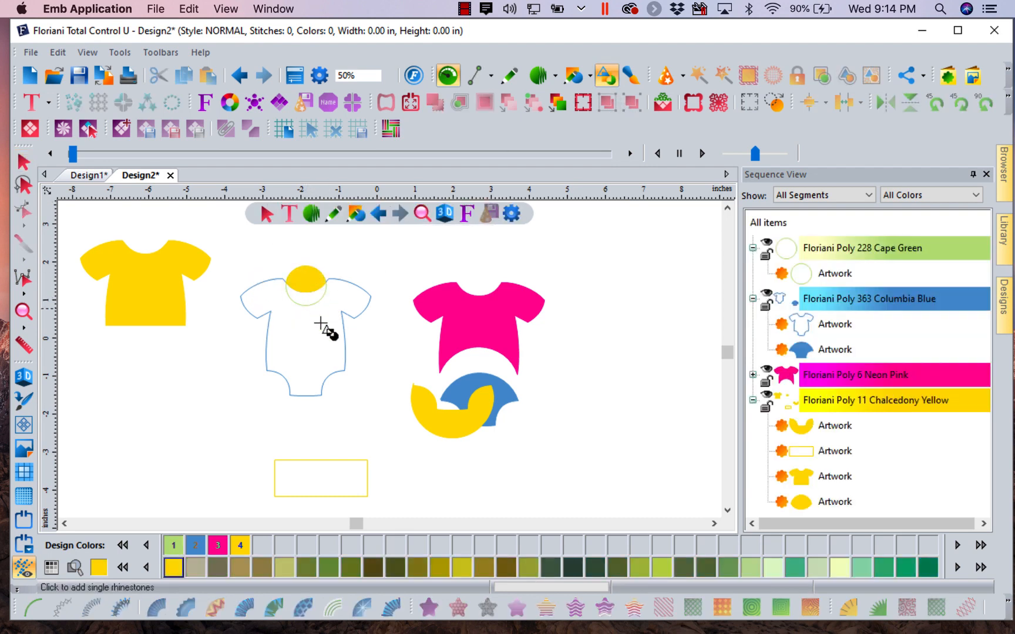
pyautogui.click(218, 545)
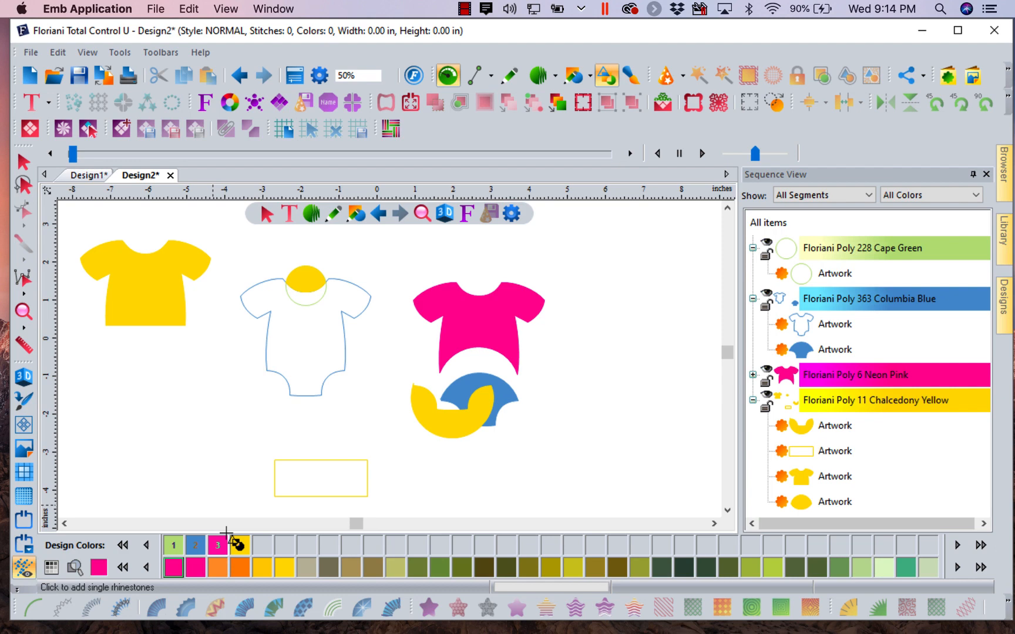
pyautogui.click(311, 298)
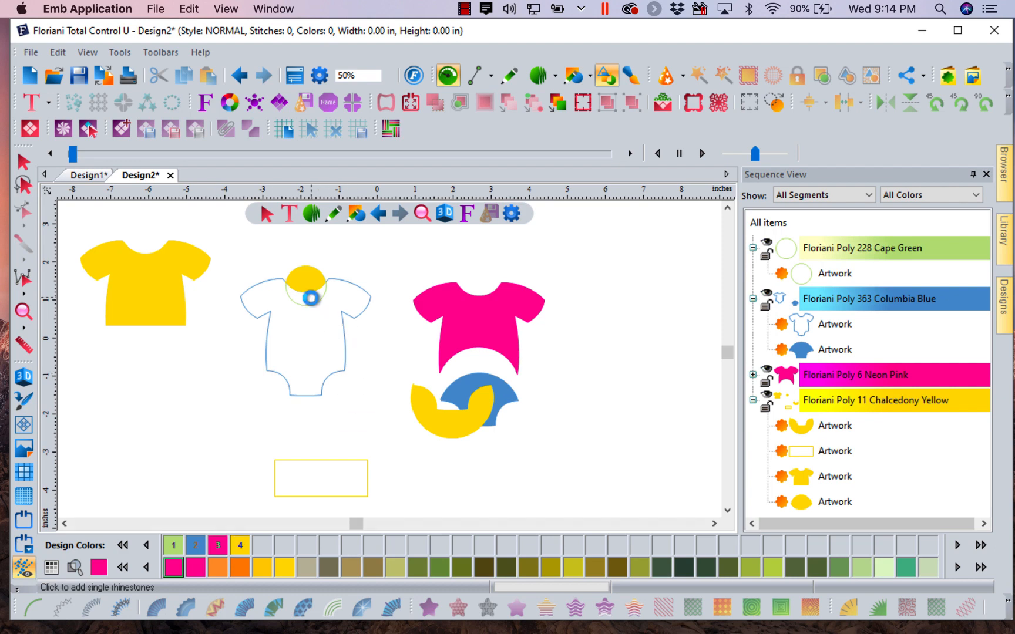
pyautogui.click(242, 570)
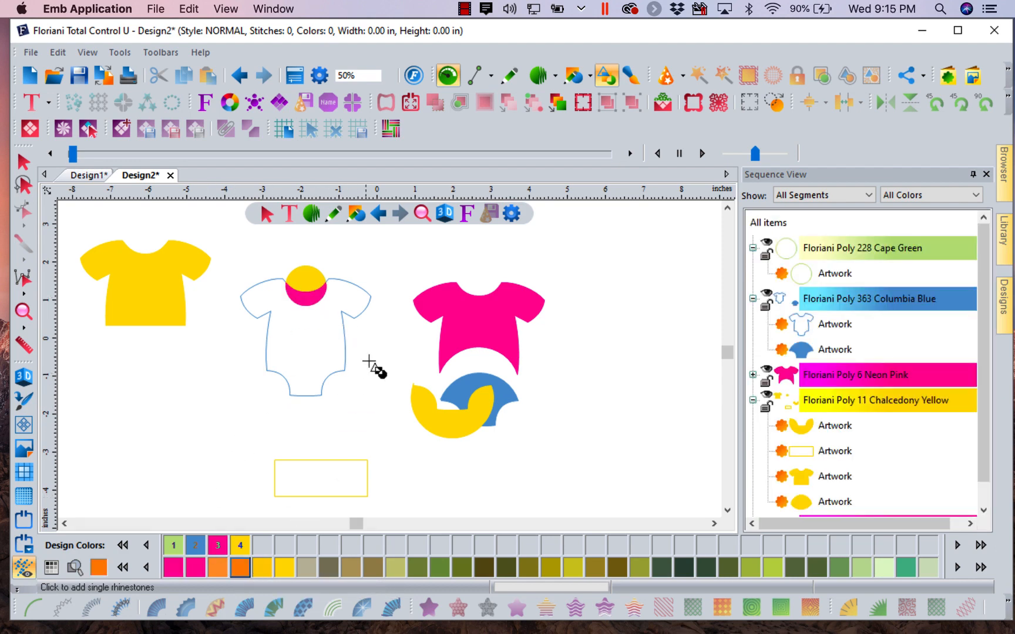
pyautogui.click(316, 343)
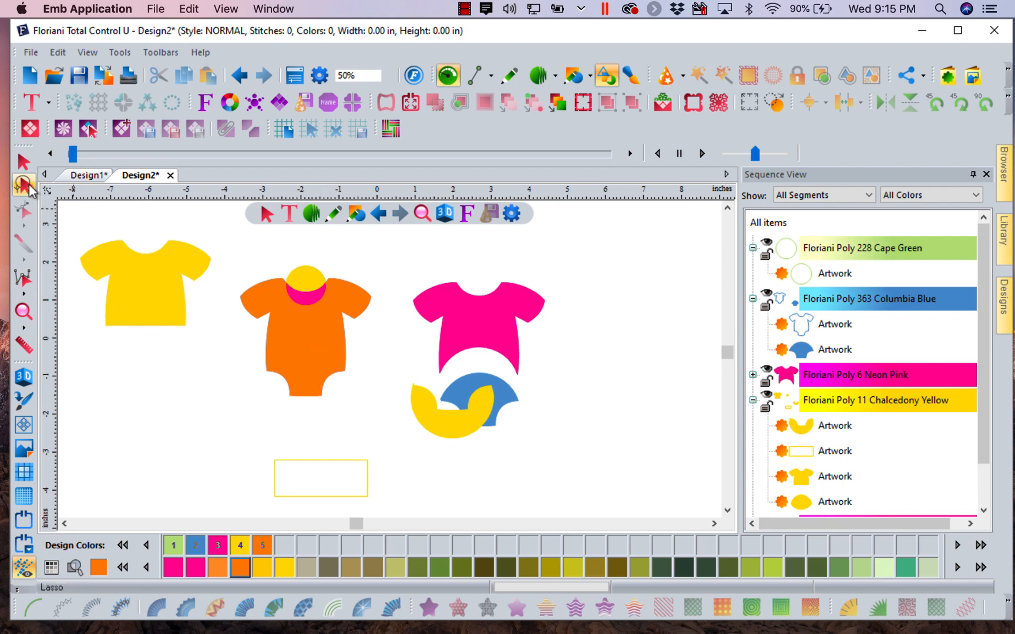
# Step: Move the new orange, yellow and pink pieces clear of the outlines, and the curved yellow piece off the blue piece
pyautogui.click(25, 162)
pyautogui.click(343, 353)
pyautogui.moveTo(304, 336); pyautogui.dragTo(197, 413)
pyautogui.click(310, 280)
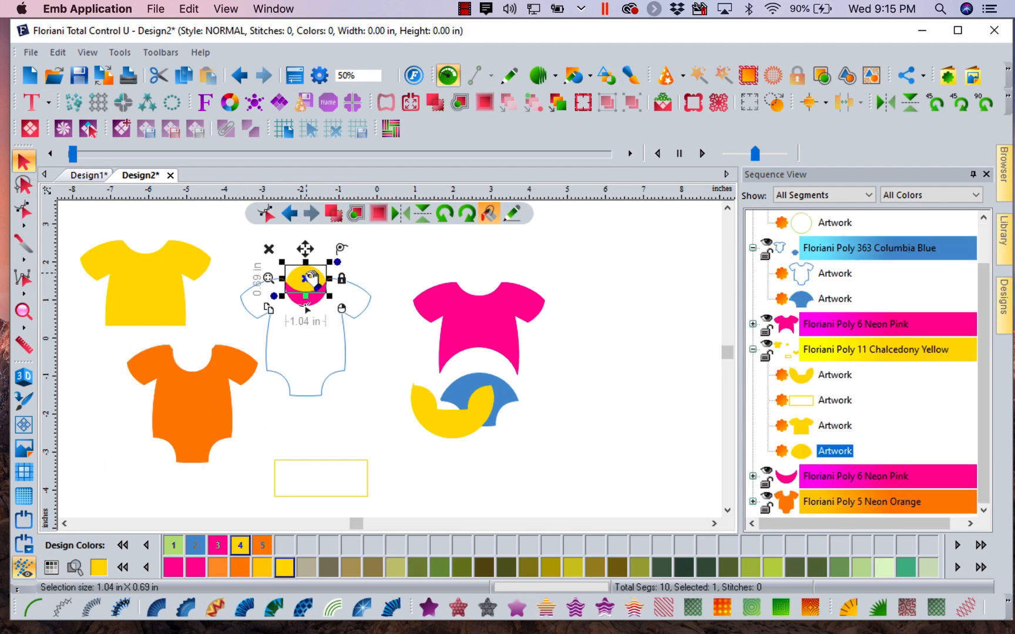
pyautogui.moveTo(310, 279); pyautogui.dragTo(623, 234)
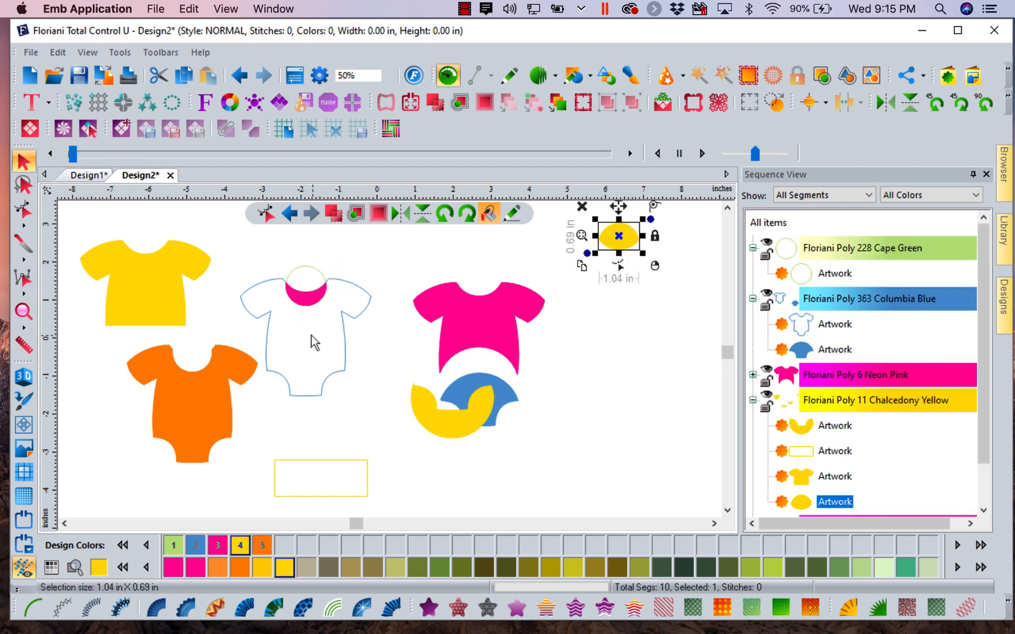
pyautogui.click(307, 306)
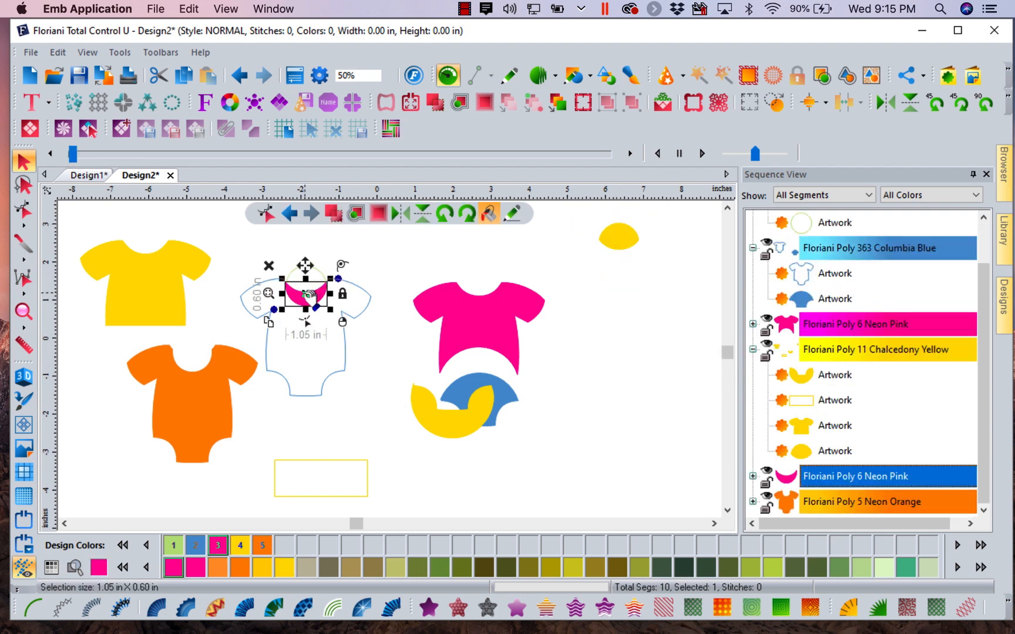
pyautogui.moveTo(319, 299); pyautogui.dragTo(602, 327)
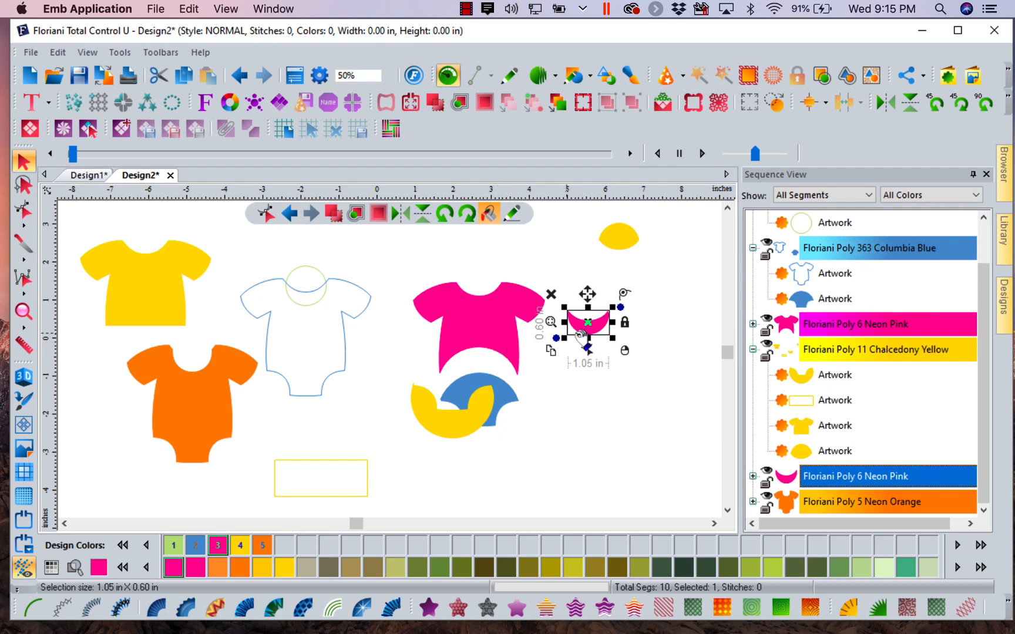
pyautogui.moveTo(453, 435); pyautogui.dragTo(592, 467)
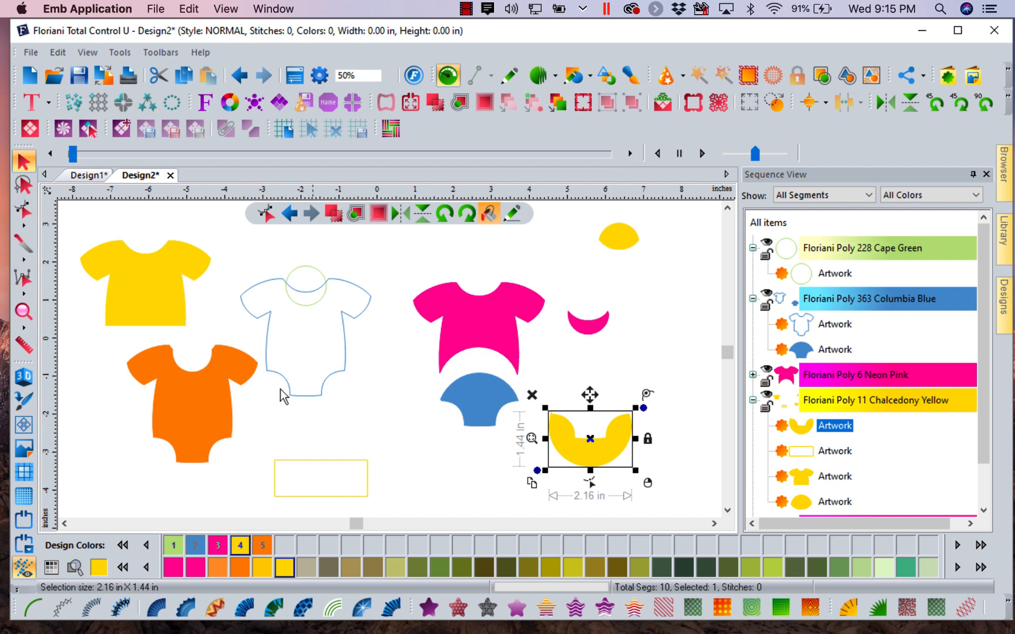
# Step: Convert the yellow shirt shape to an appliqué
pyautogui.click(171, 320)
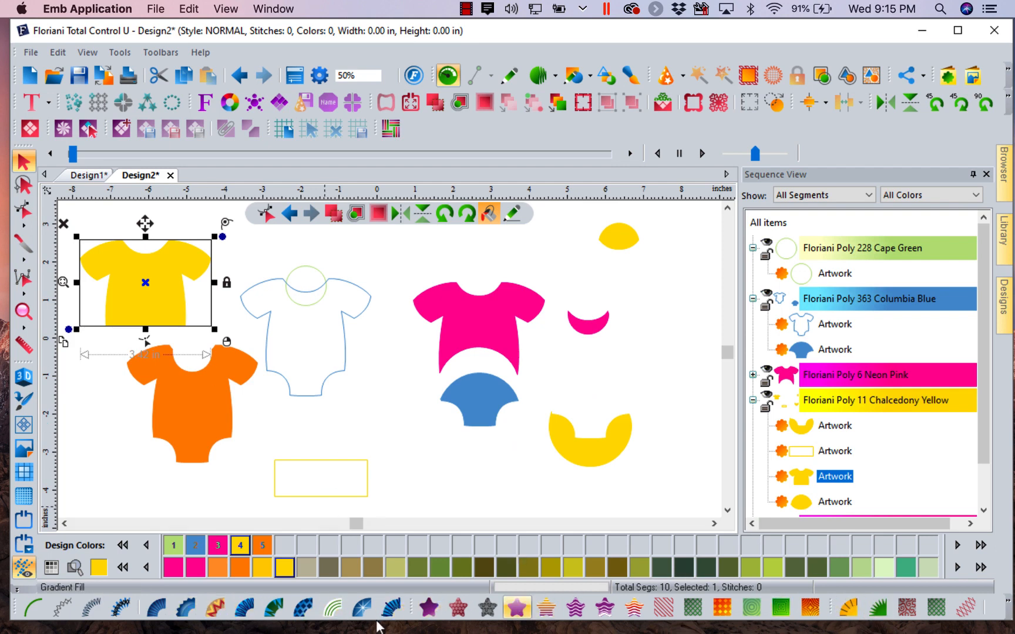
pyautogui.click(880, 612)
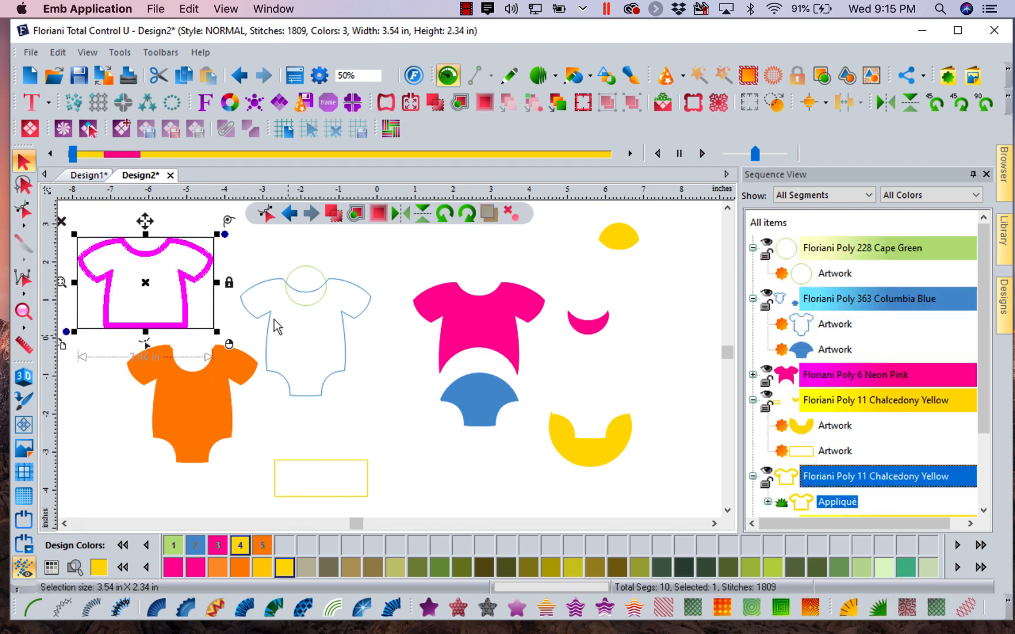
pyautogui.click(648, 352)
# Step: Place the pink crescent on the front of the appliqué shirt and convert it to Auto Satin stitches
pyautogui.click(594, 334)
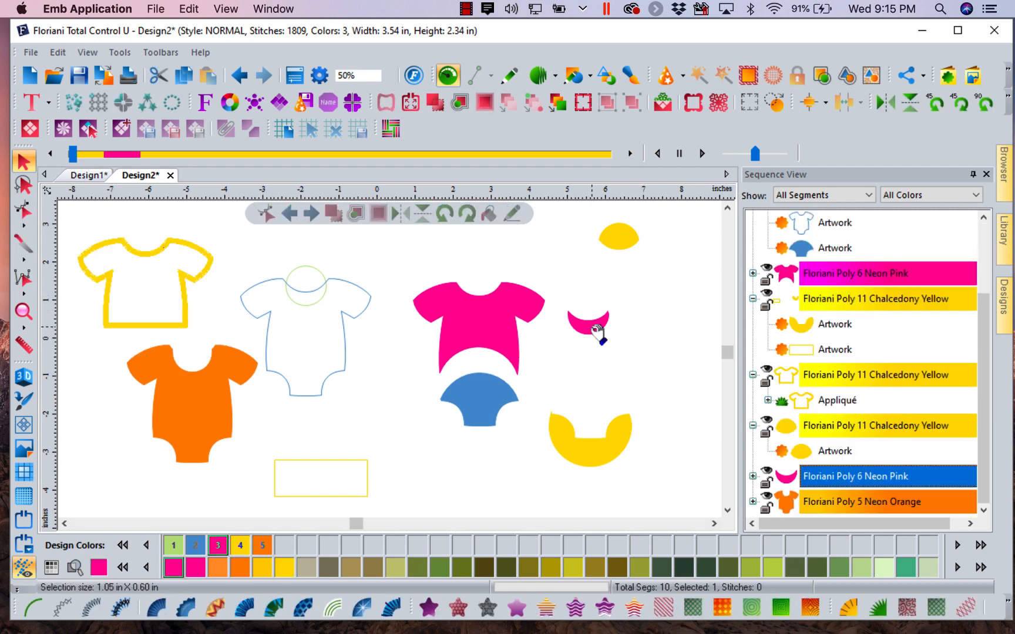
pyautogui.moveTo(596, 332); pyautogui.dragTo(156, 293)
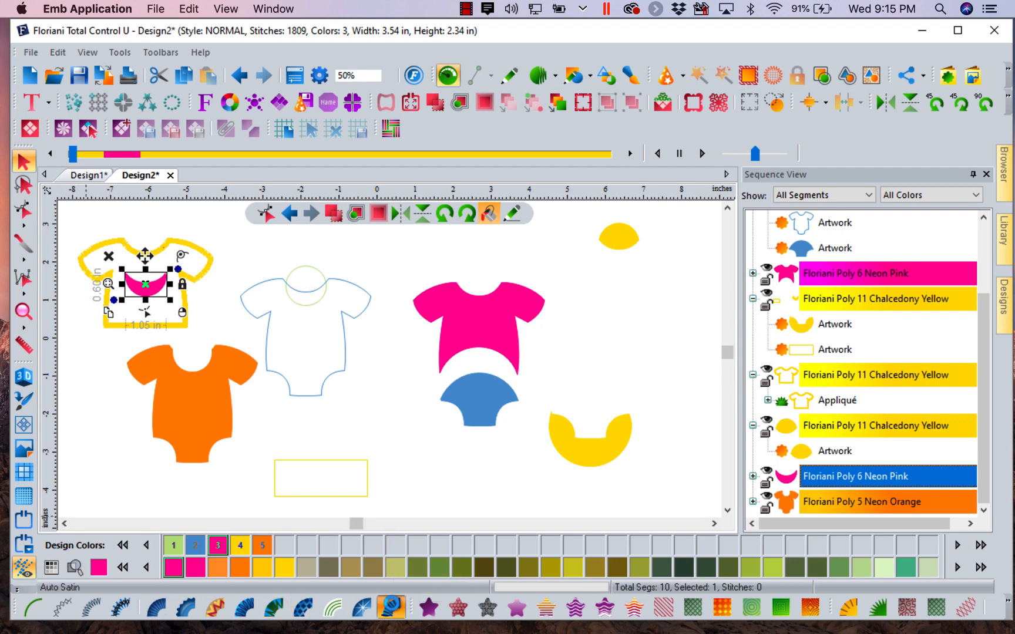
pyautogui.click(392, 608)
pyautogui.click(409, 498)
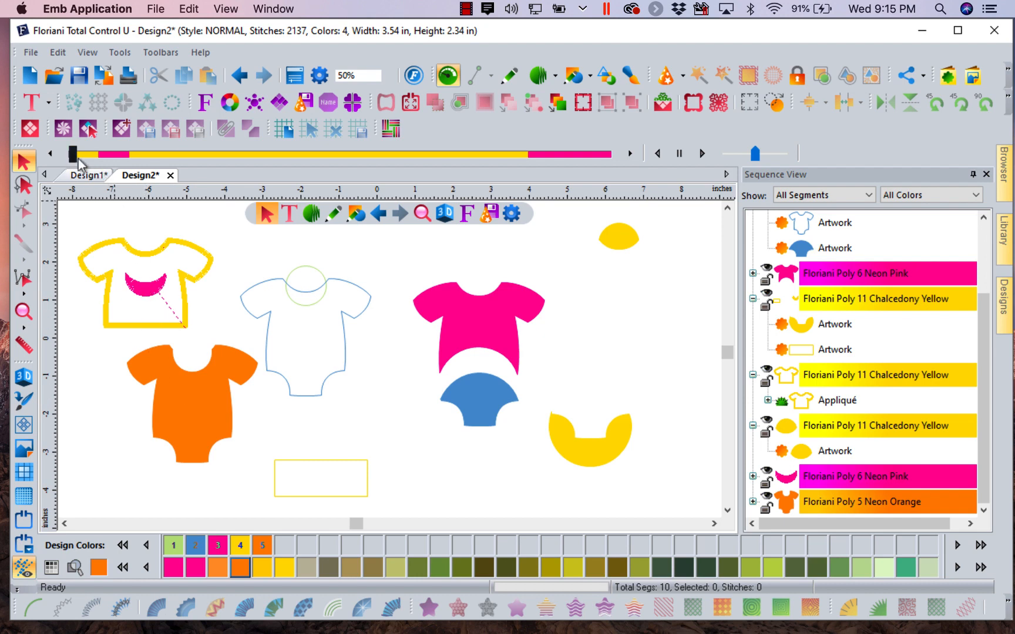
# Step: Preview the stitch-out of the appliqué shirt and the pink crescent from start to end
pyautogui.moveTo(74, 155); pyautogui.dragTo(614, 157)
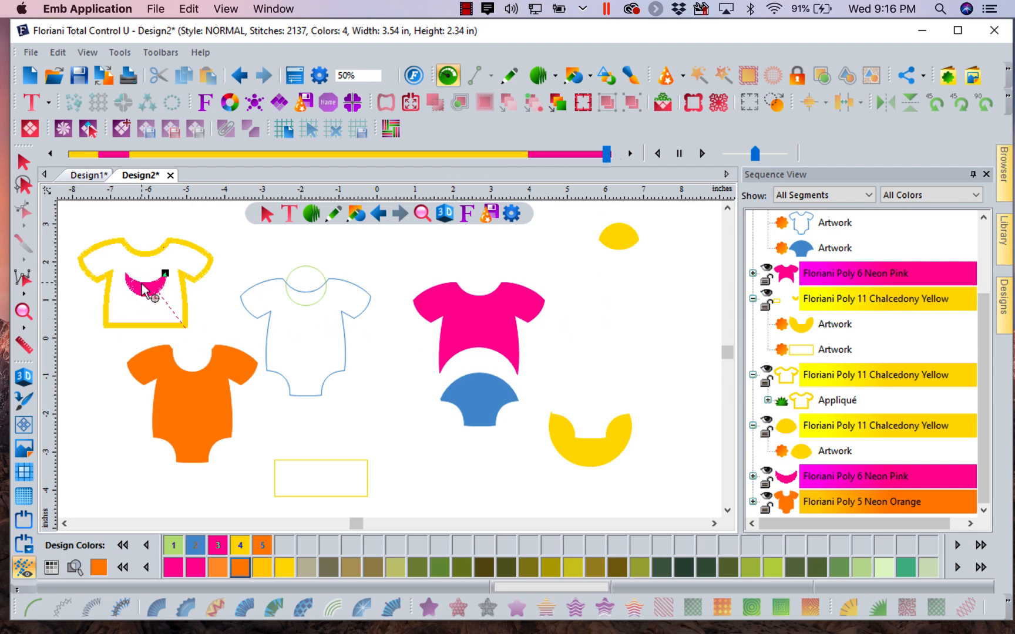
pyautogui.scroll(7, 266, 390)
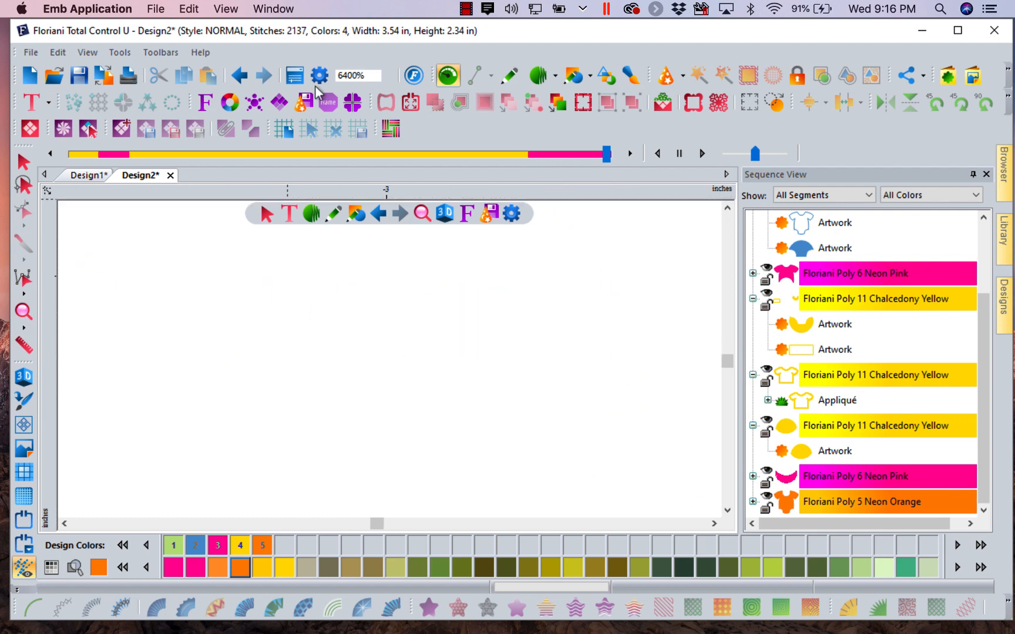
pyautogui.click(389, 75)
pyautogui.click(345, 109)
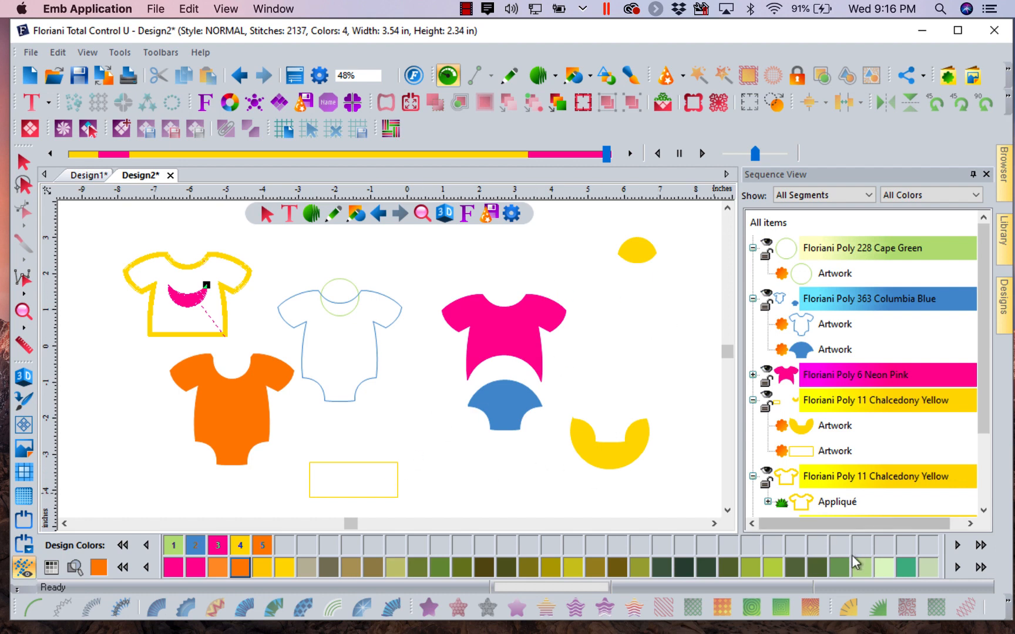
pyautogui.click(216, 610)
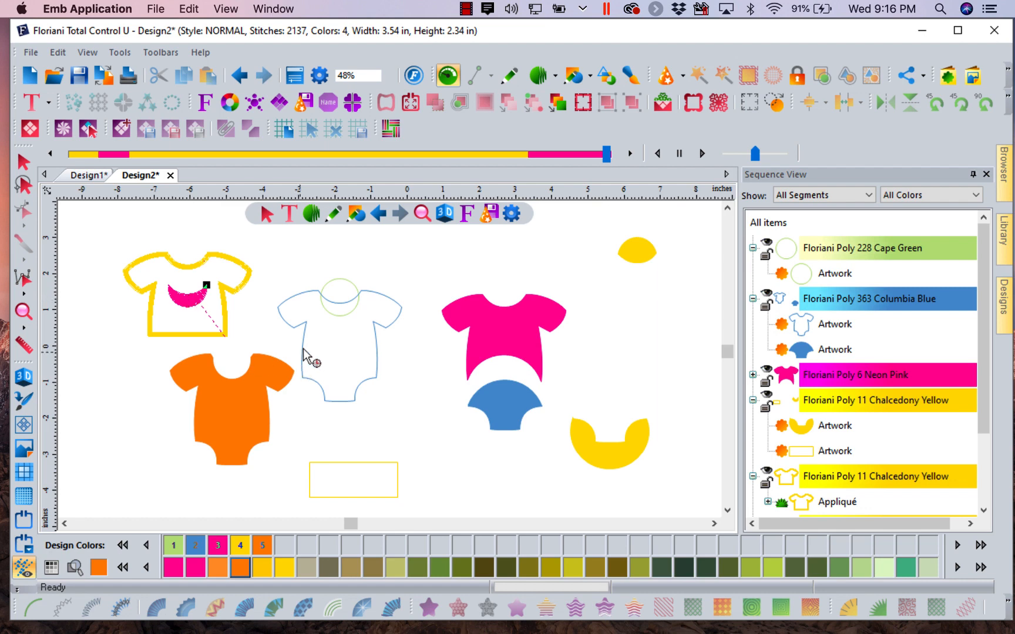
pyautogui.click(23, 162)
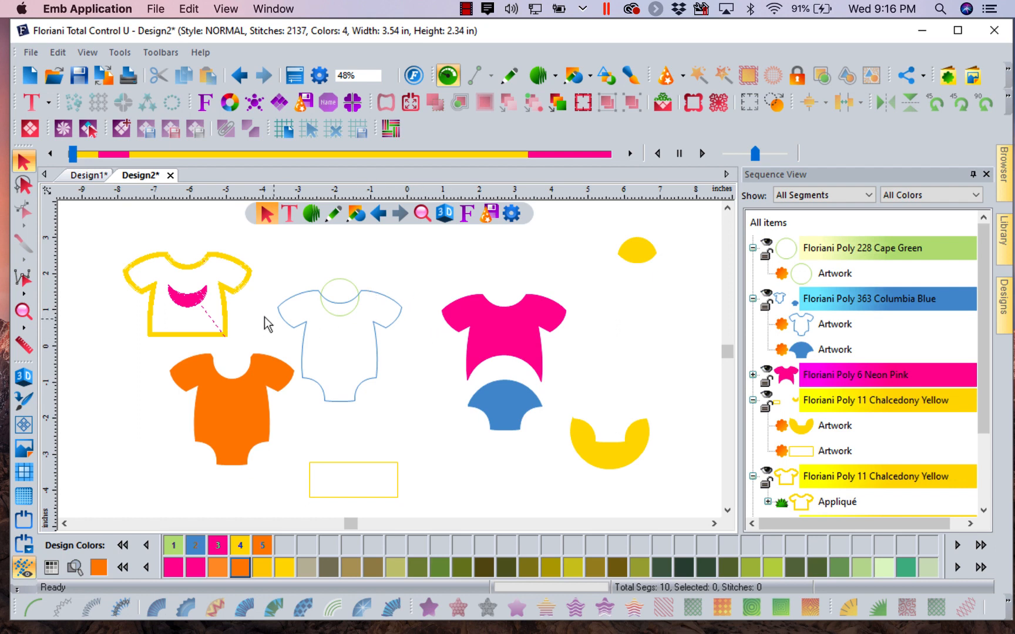
pyautogui.click(189, 306)
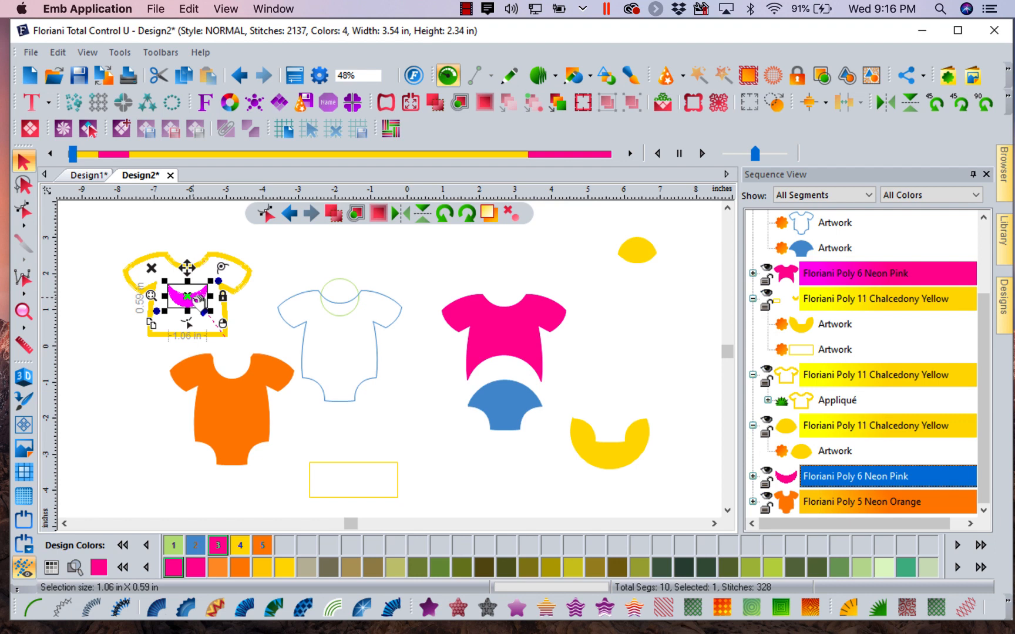
pyautogui.rightClick(199, 301)
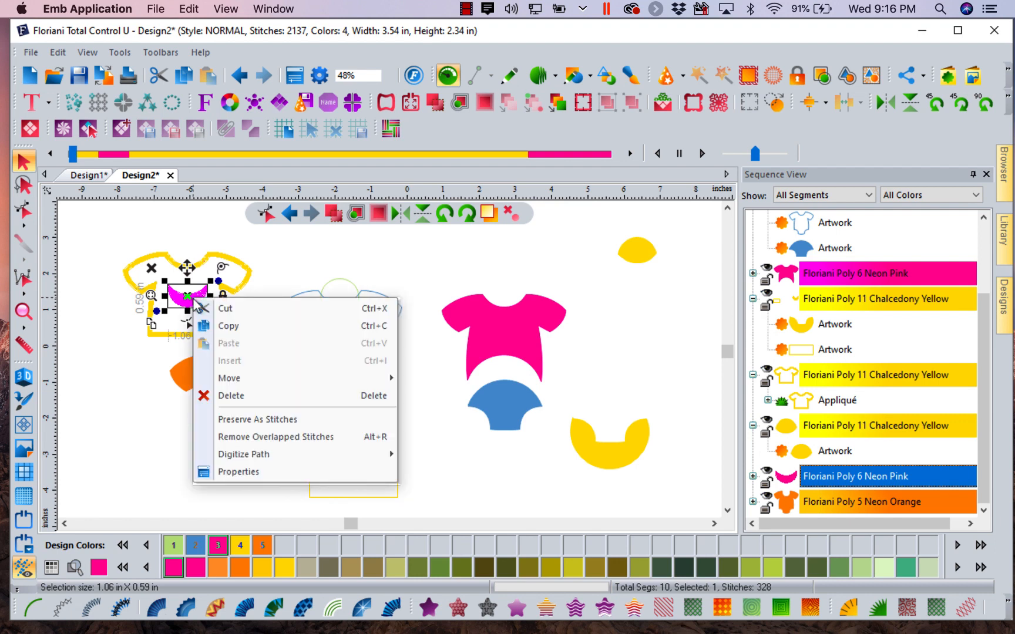
pyautogui.click(304, 289)
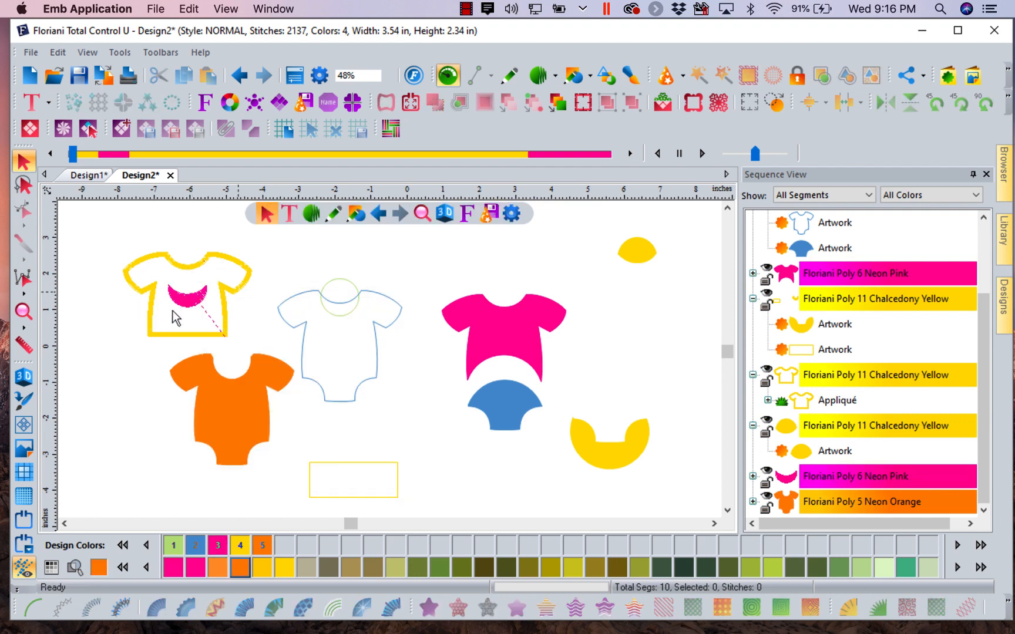
# Step: Convert the pink satin crescent on the appliqué shirt back to plain artwork
pyautogui.click(191, 298)
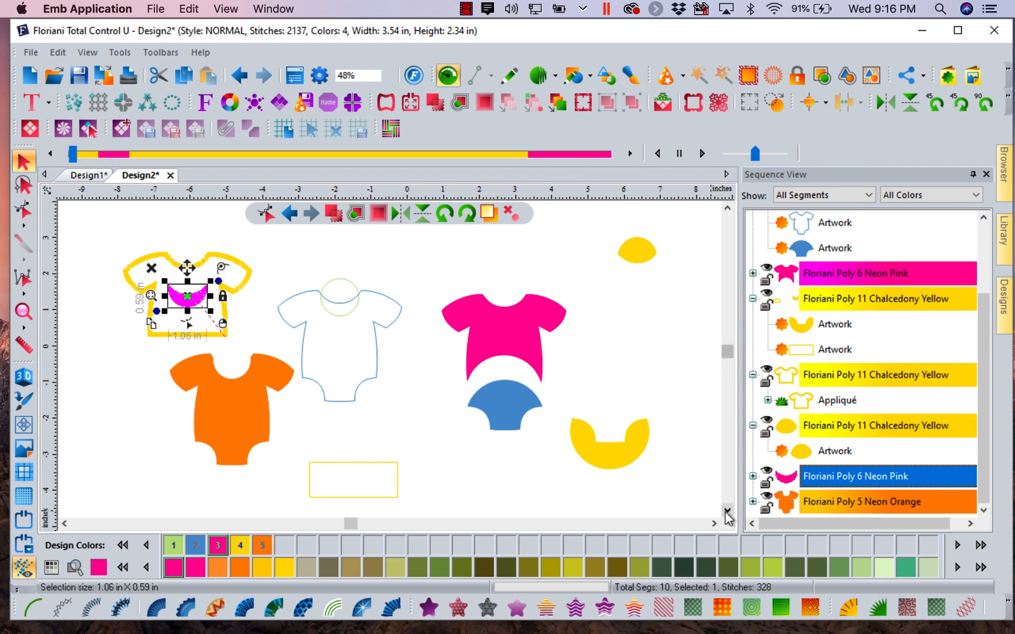
pyautogui.click(1008, 601)
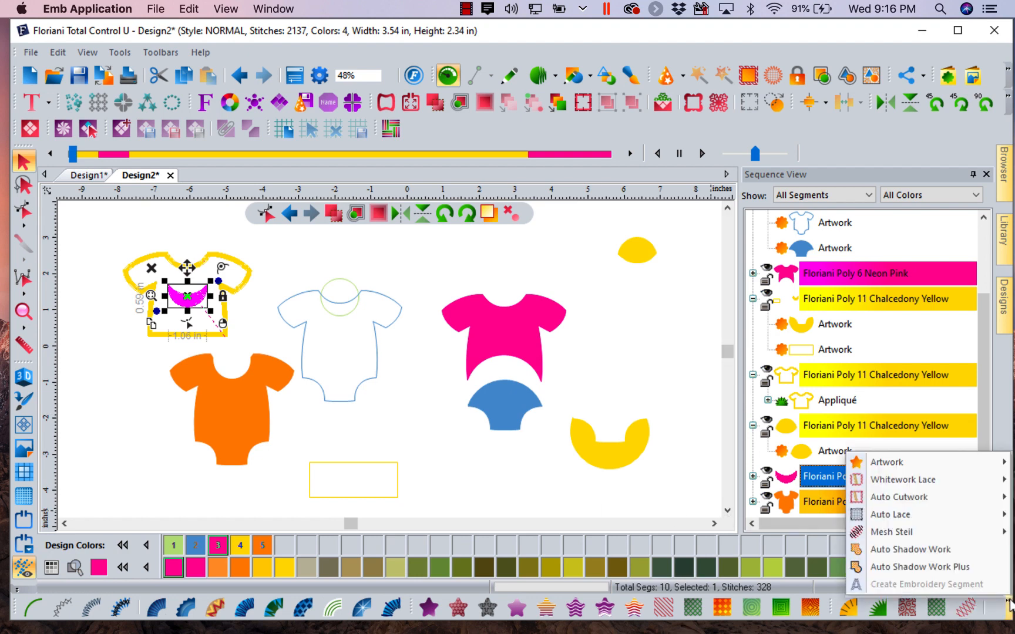
pyautogui.click(1008, 602)
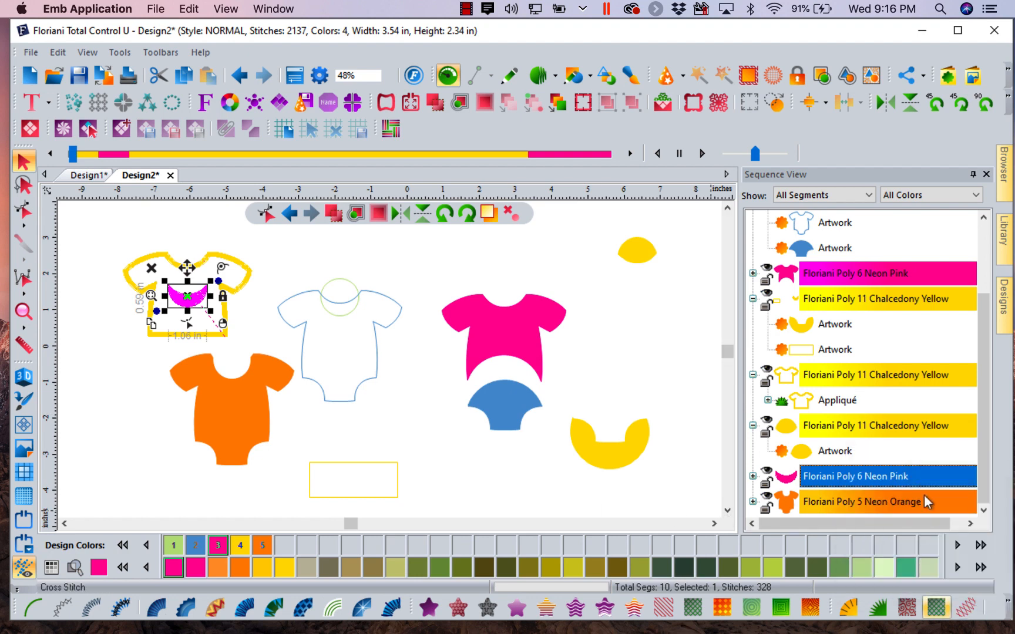
pyautogui.click(1008, 602)
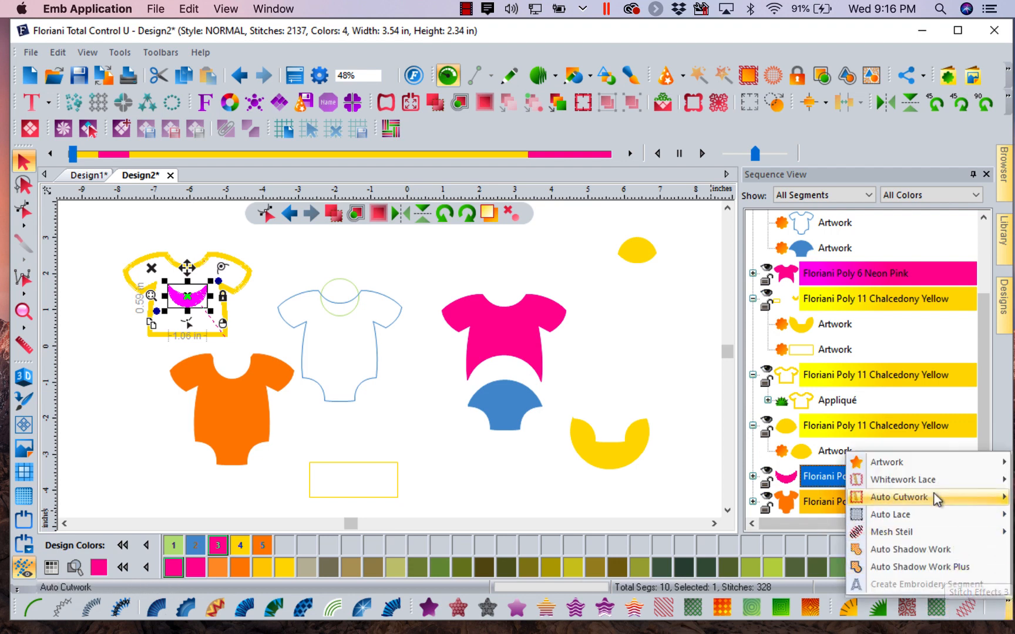
pyautogui.click(901, 462)
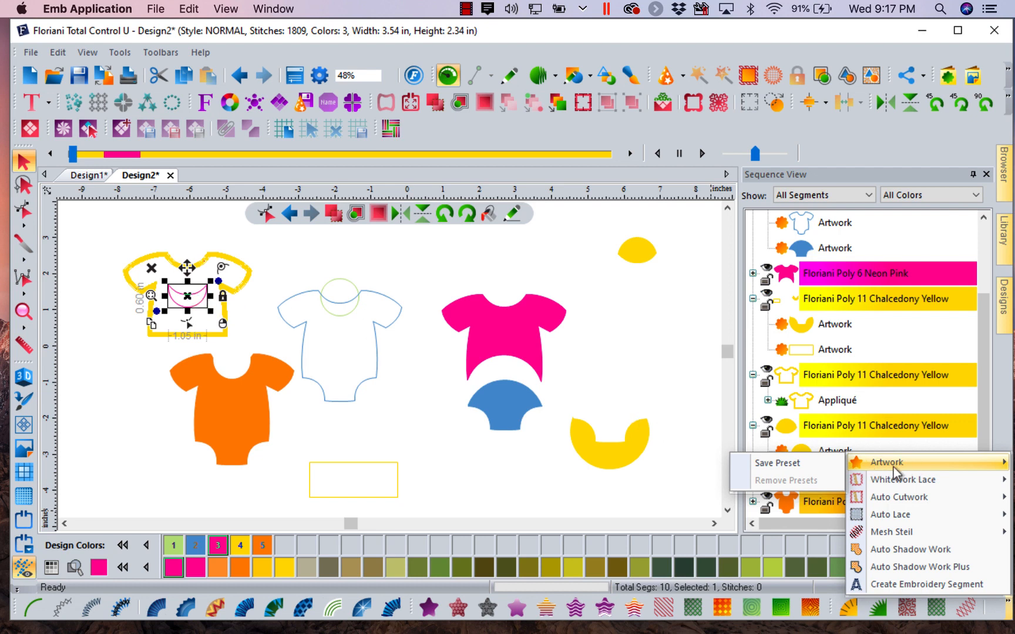
pyautogui.click(335, 478)
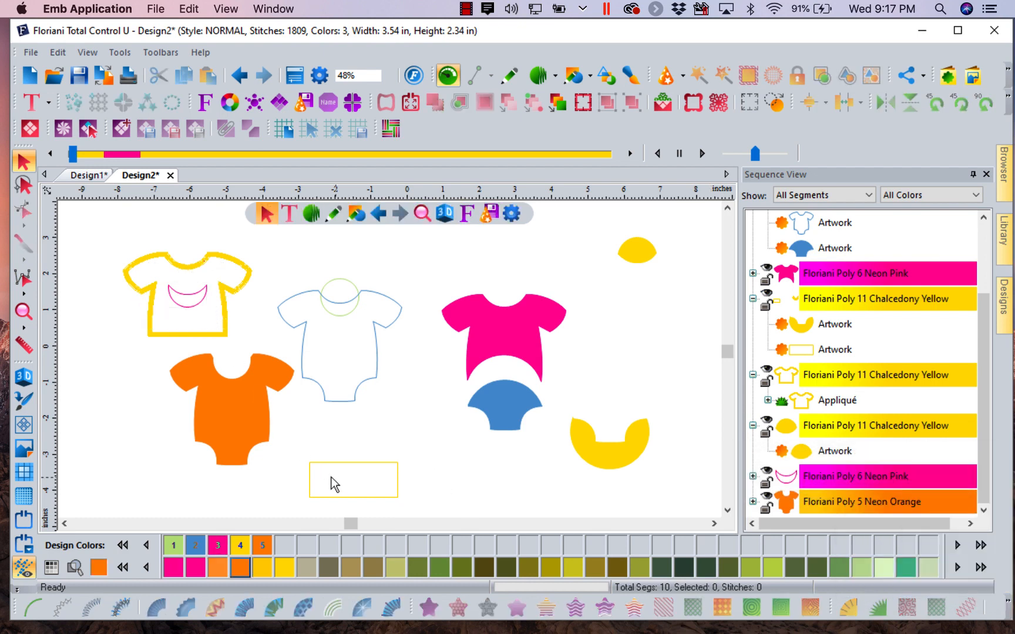
# Step: Remove the fill from the pink shirt piece and the orange onesie so only their outlines are kept
pyautogui.click(204, 306)
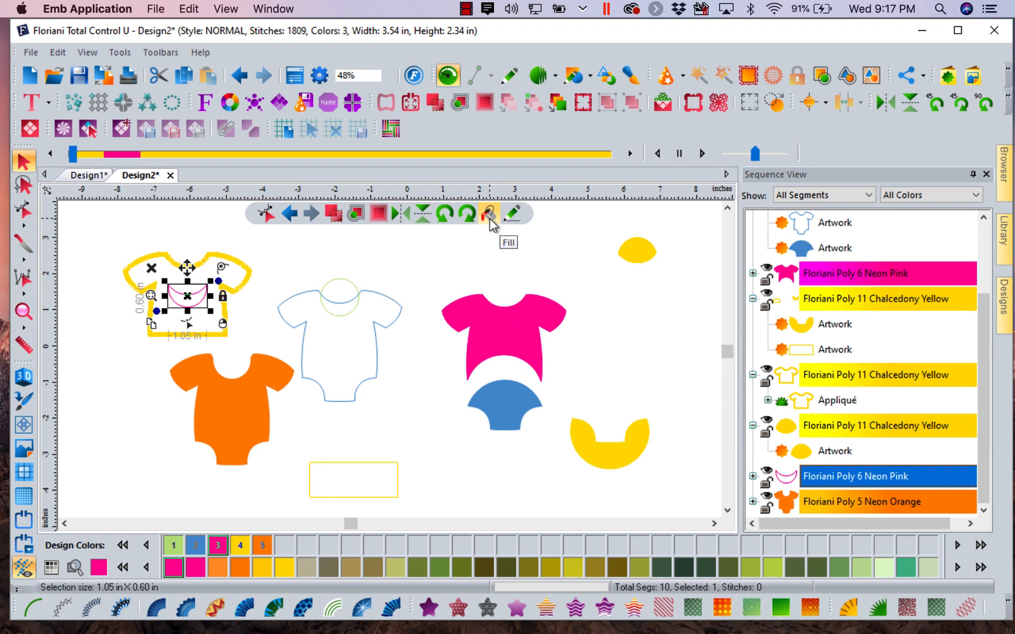
pyautogui.click(508, 361)
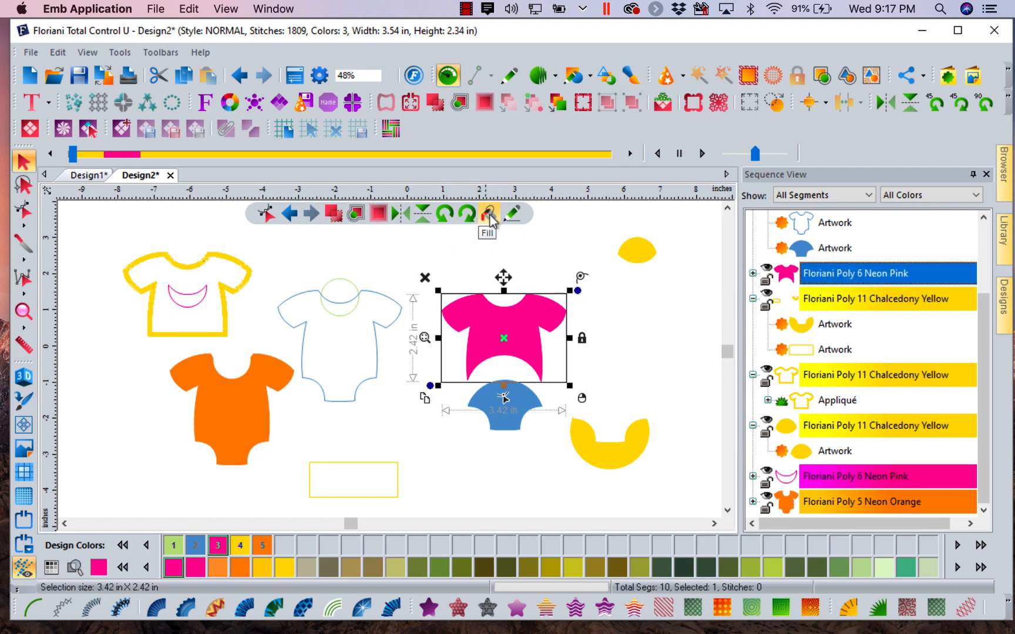
pyautogui.click(489, 216)
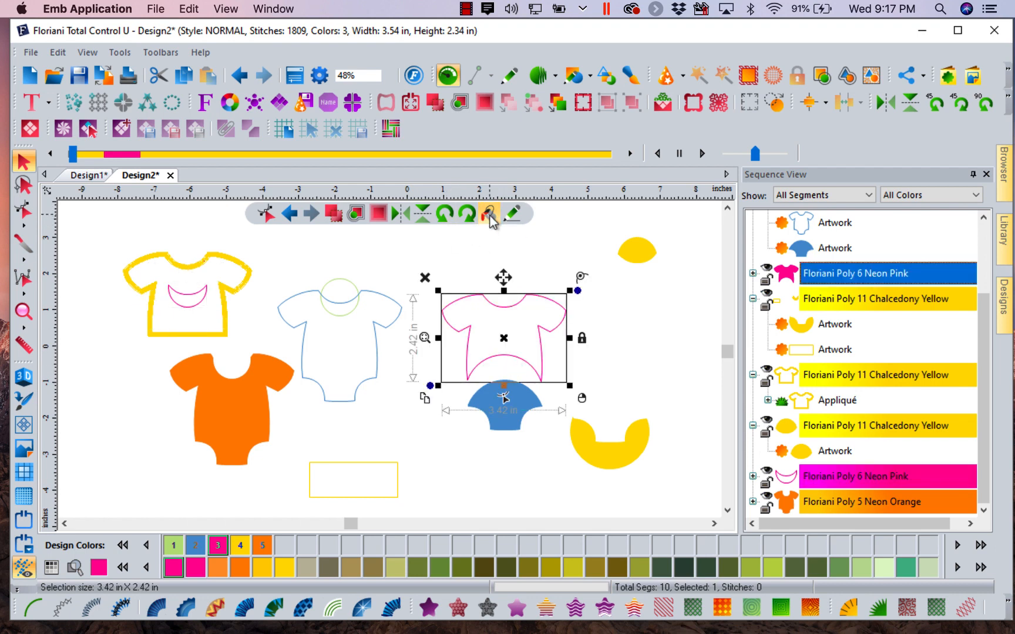
pyautogui.click(259, 385)
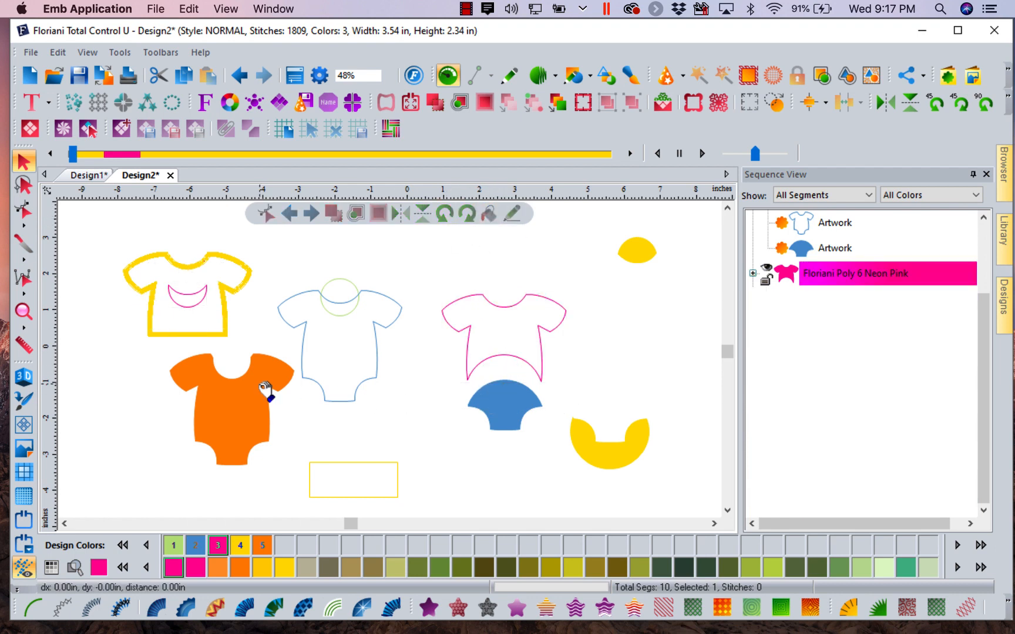
pyautogui.click(488, 218)
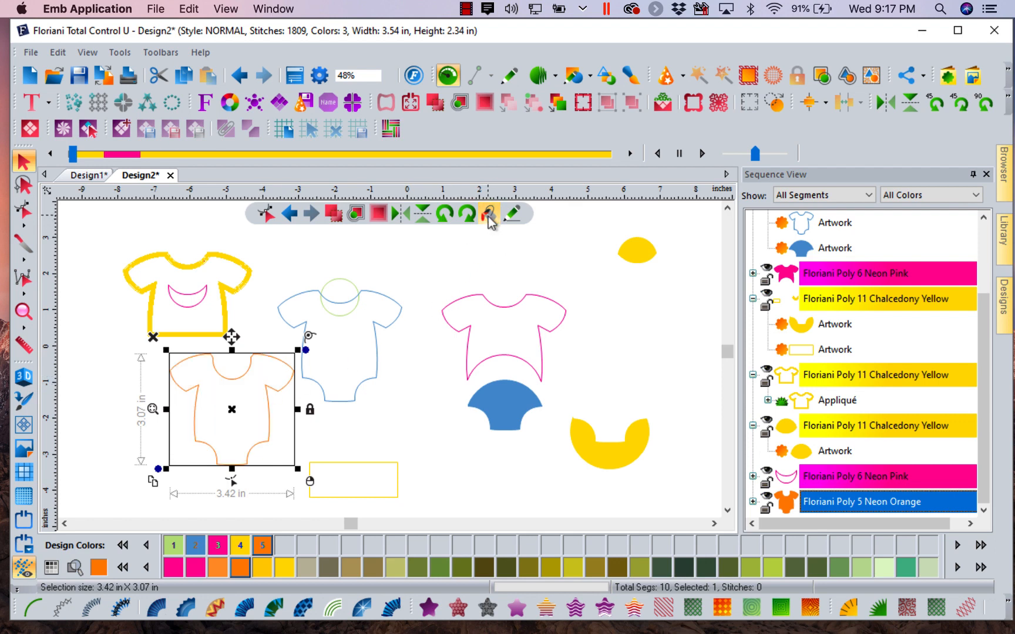
# Step: Remove the fill from the blue bottom piece and the curved yellow piece
pyautogui.click(490, 390)
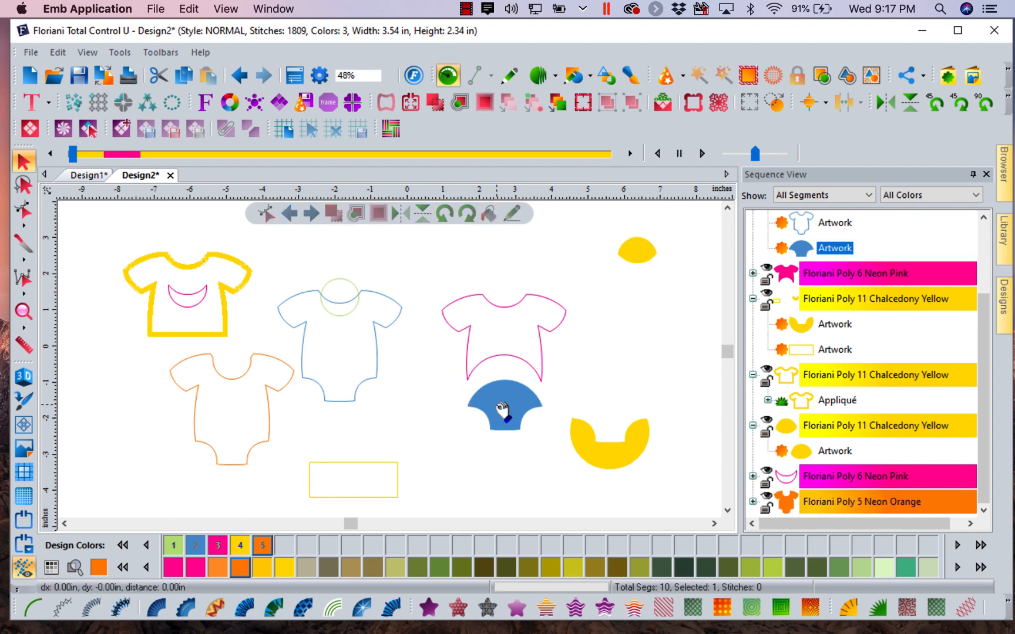
pyautogui.click(487, 215)
pyautogui.click(600, 455)
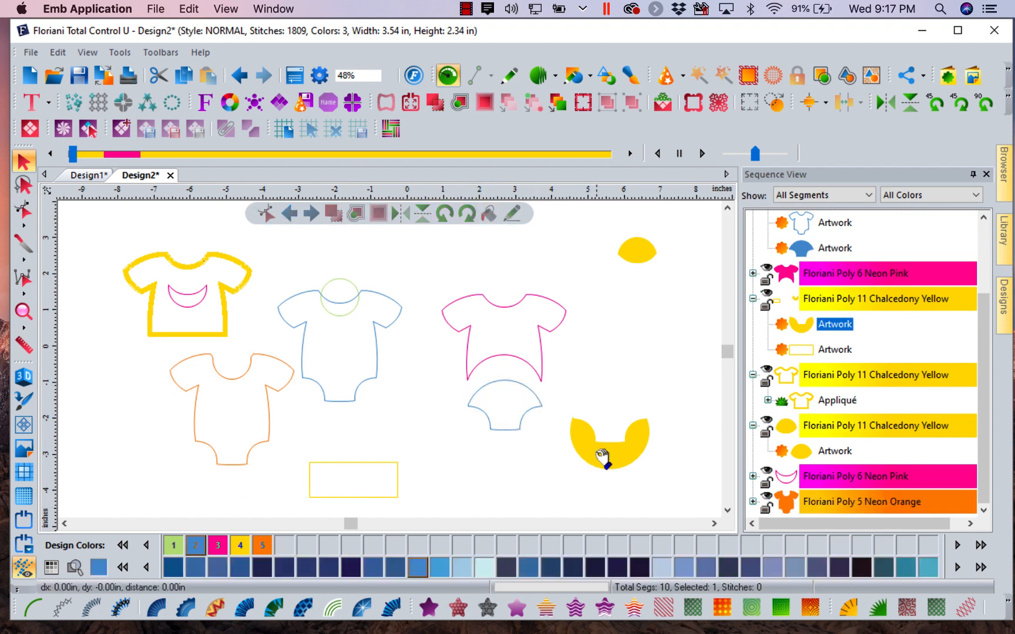
pyautogui.click(488, 215)
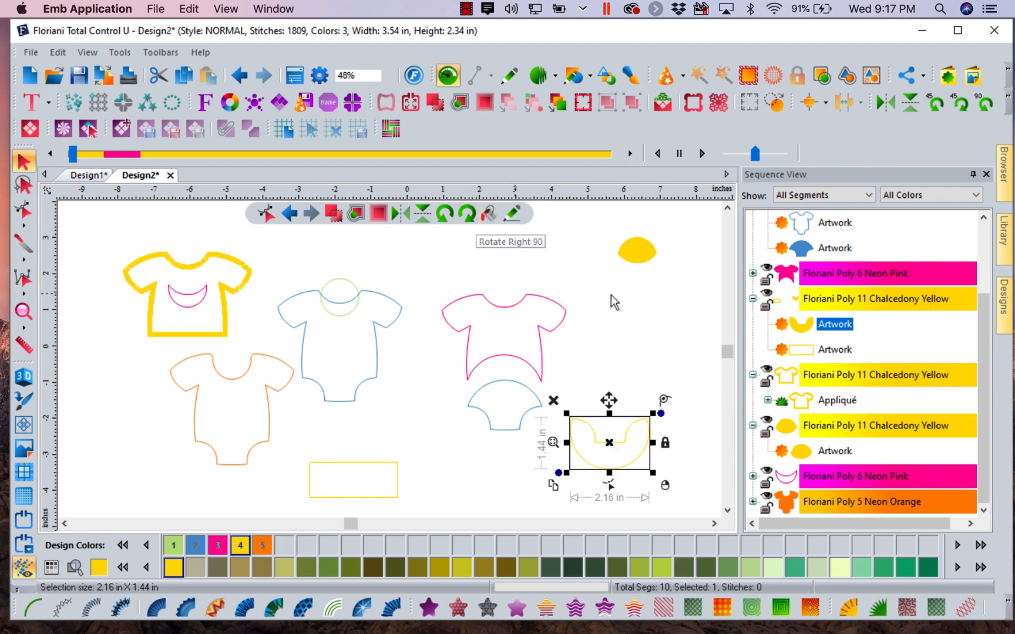
# Step: Convert the small yellow dome shape from artwork to Fill stitches
pyautogui.click(638, 263)
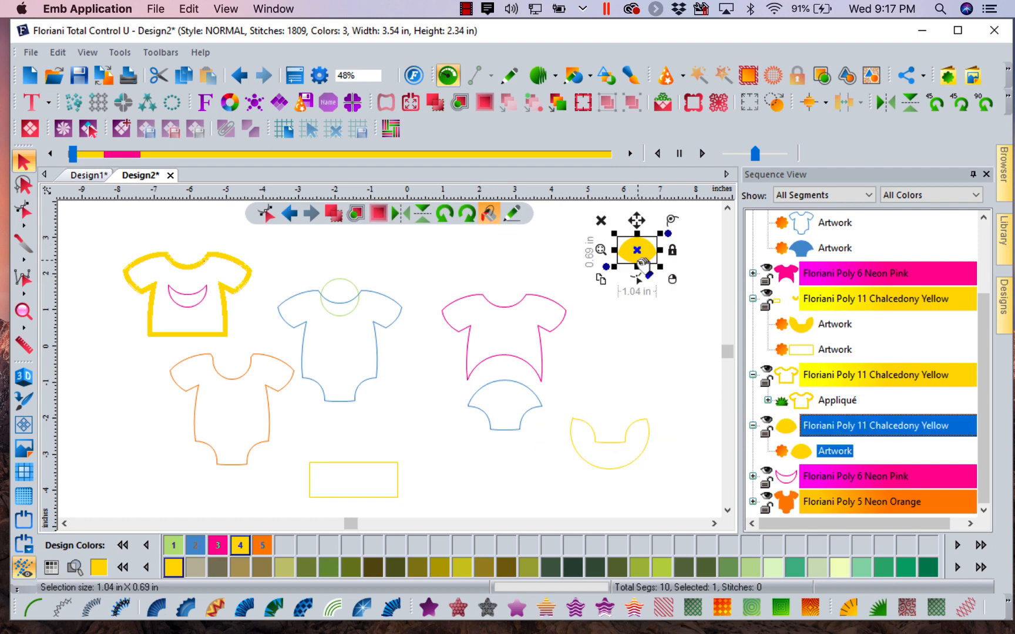
pyautogui.click(429, 610)
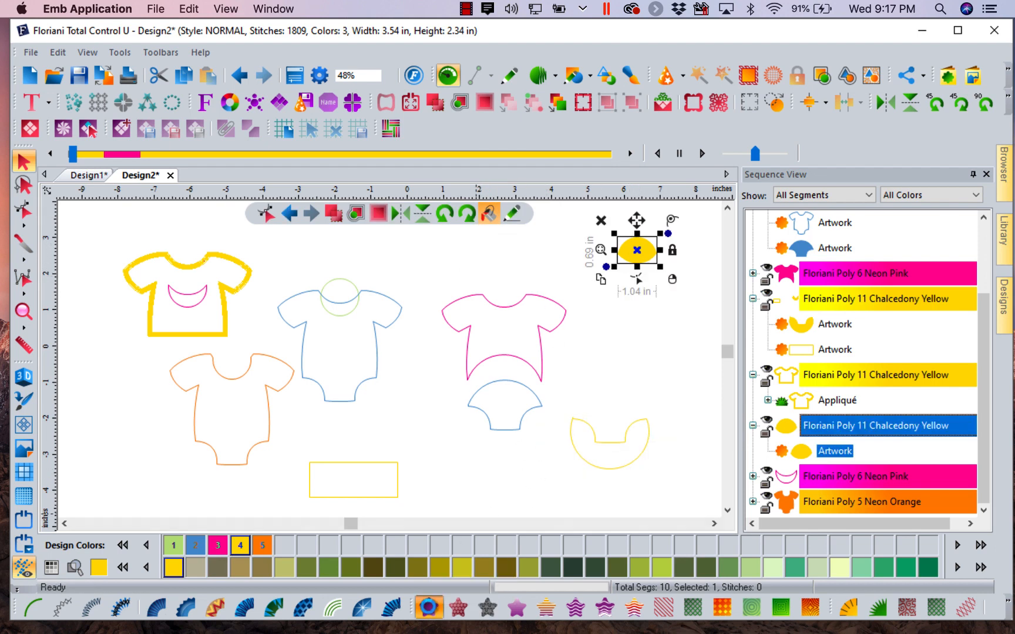
pyautogui.click(668, 319)
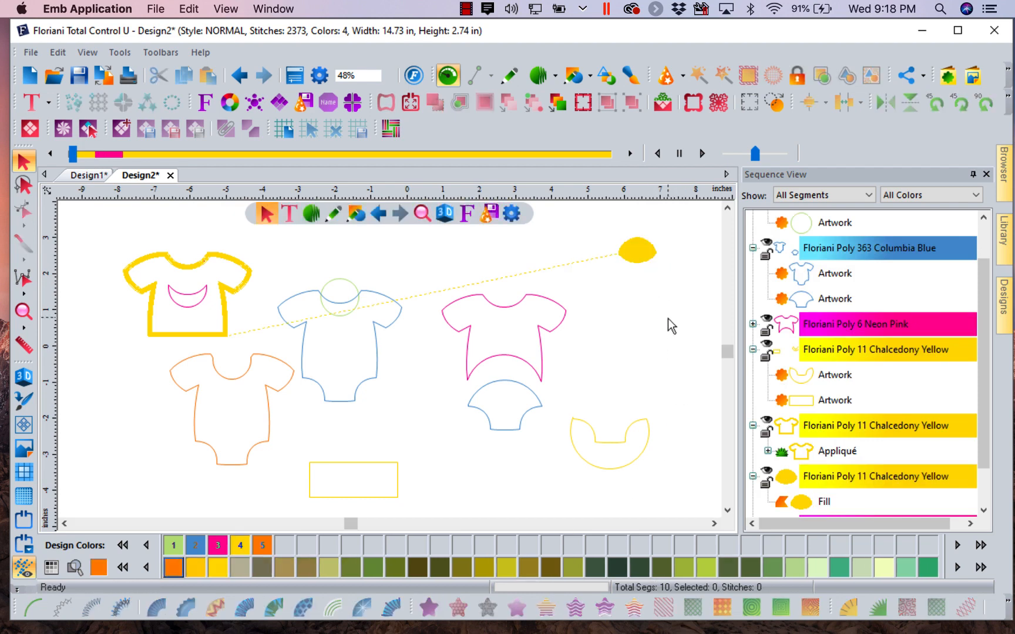
# Step: Convert the pink crescent outline on the appliqué shirt to Auto Satin stitches
pyautogui.click(200, 309)
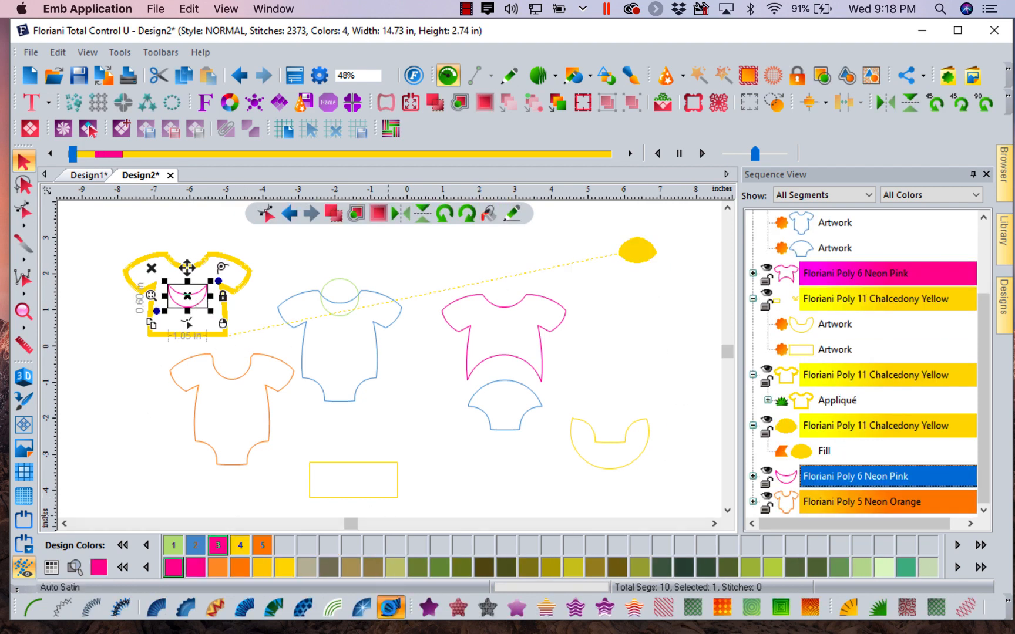
pyautogui.click(389, 608)
pyautogui.click(664, 375)
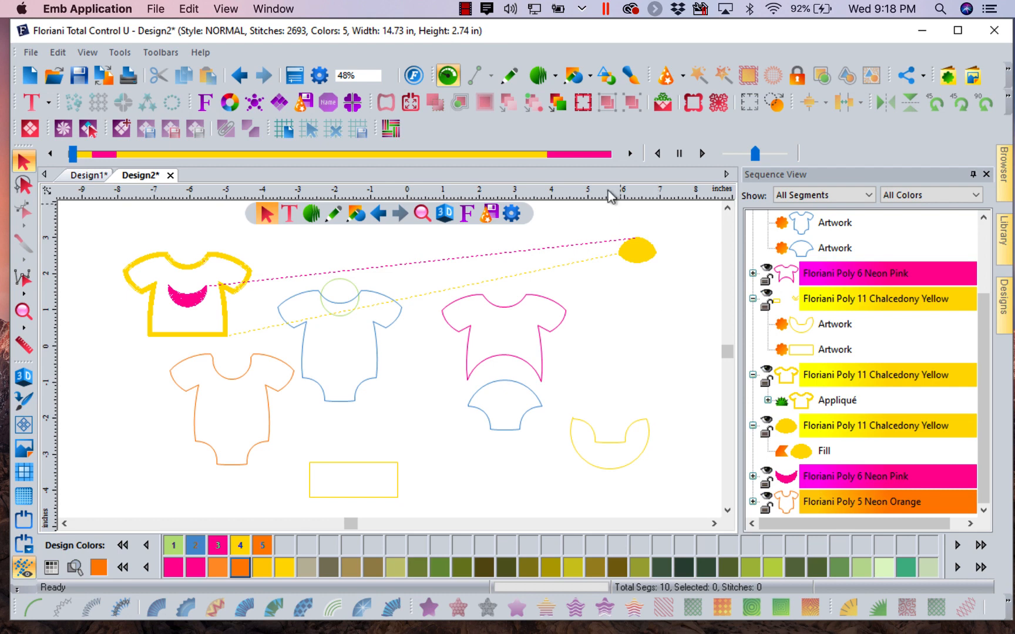
pyautogui.click(467, 10)
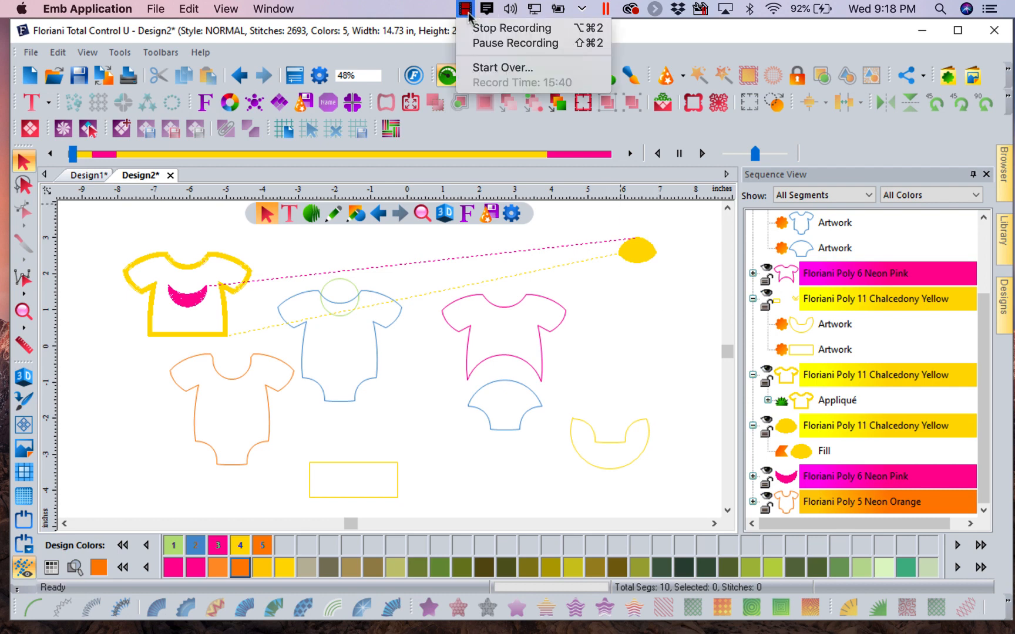